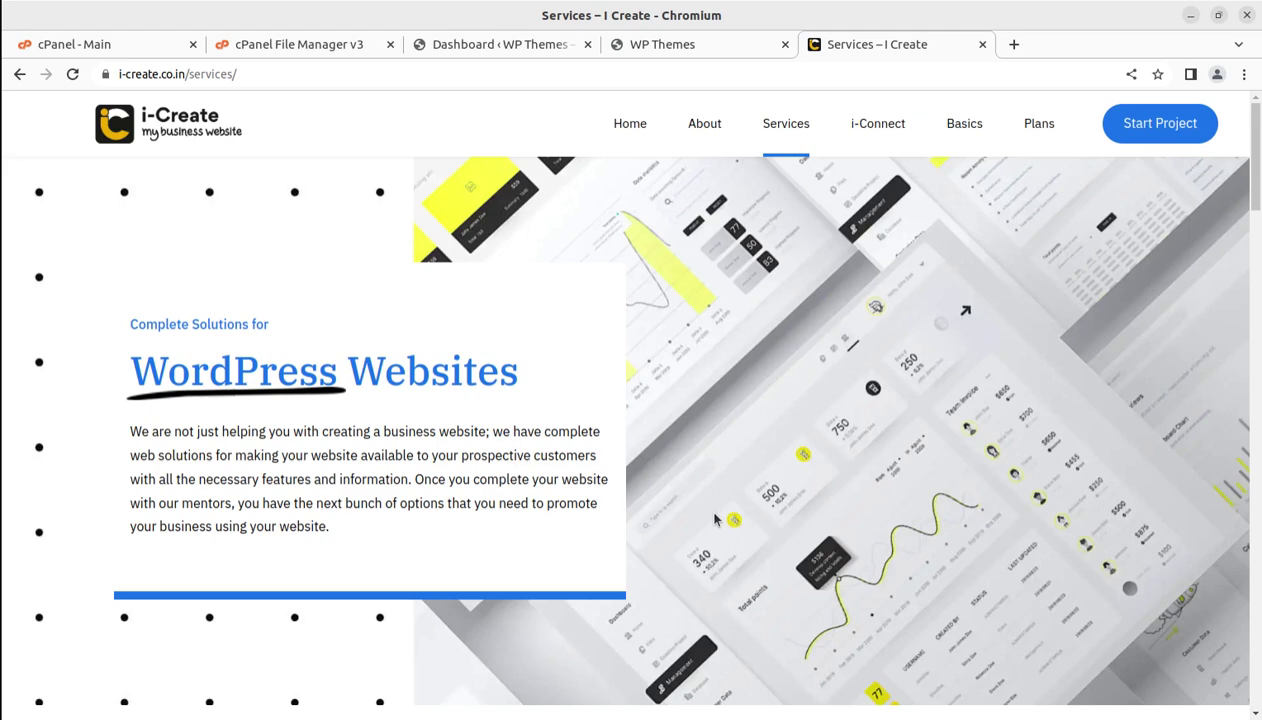
Look through the services listed on the i-Create services page.
scroll(715, 519, down, 2)
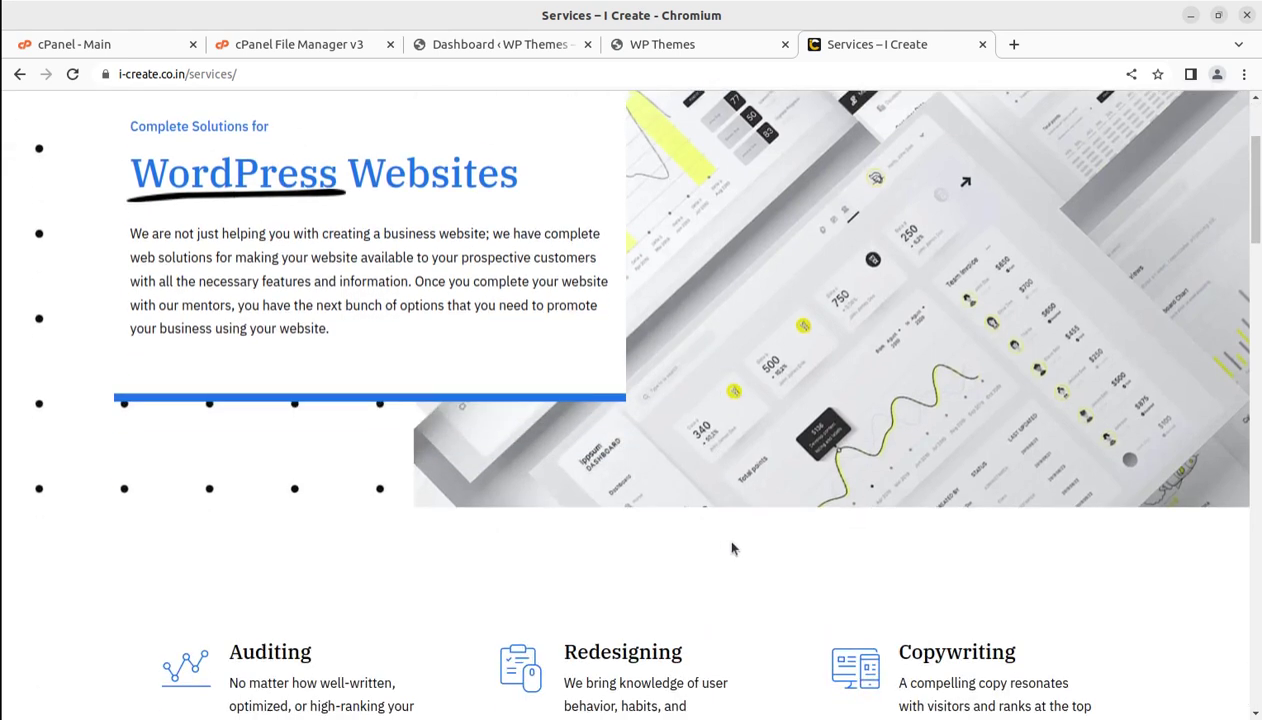
scroll(731, 548, down, 2)
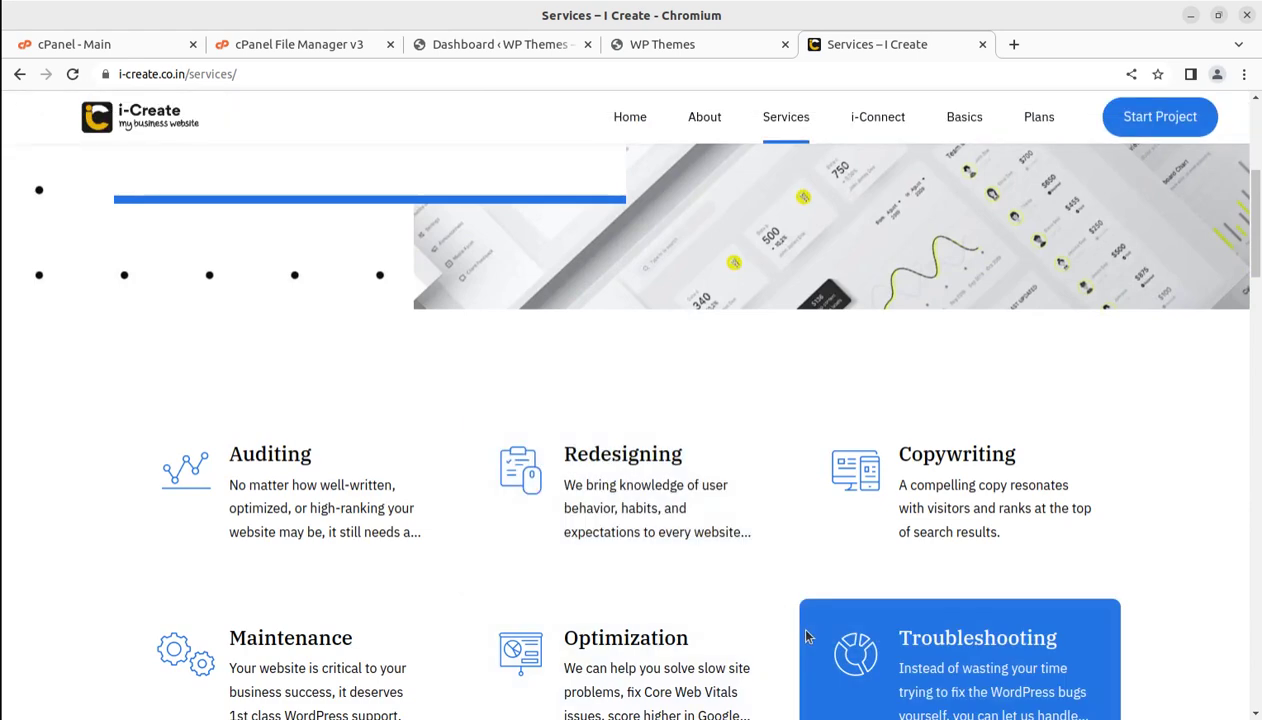
scroll(966, 660, down, 1)
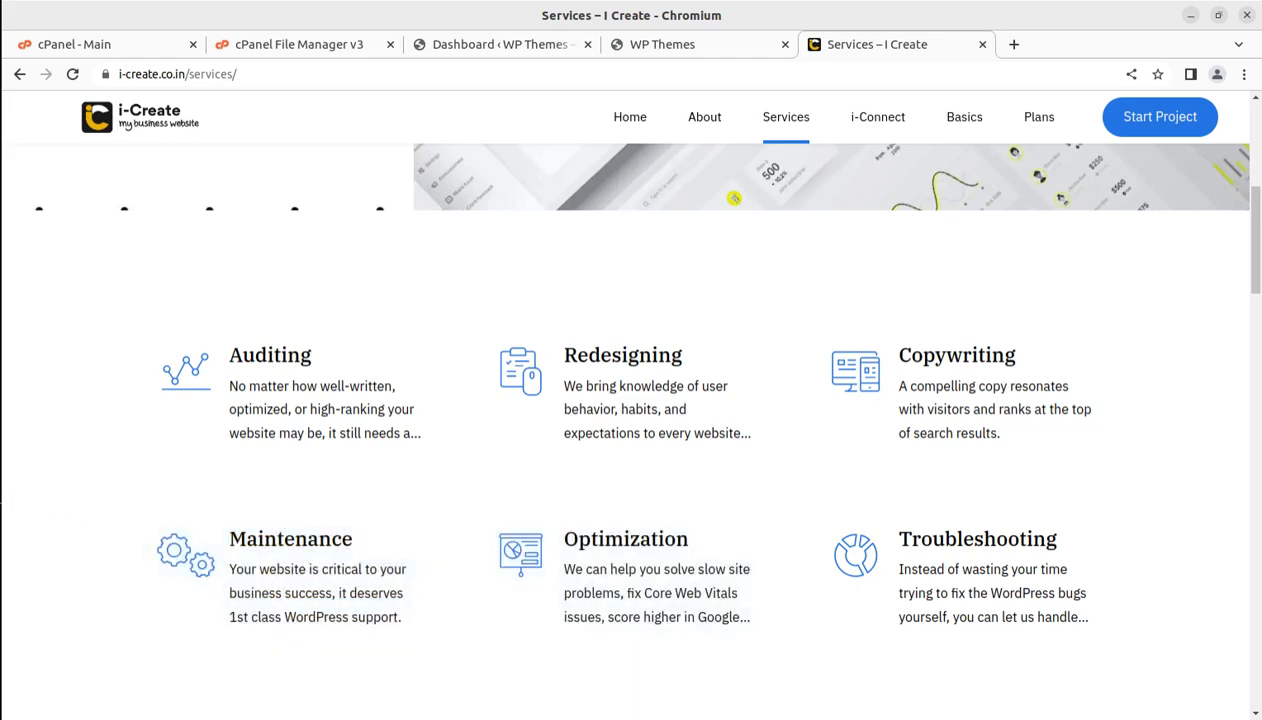
Switch to LibreOffice Writer, examine the recommended PHP Max Input Vars value in the note, and return to Chromium.
click(3, 487)
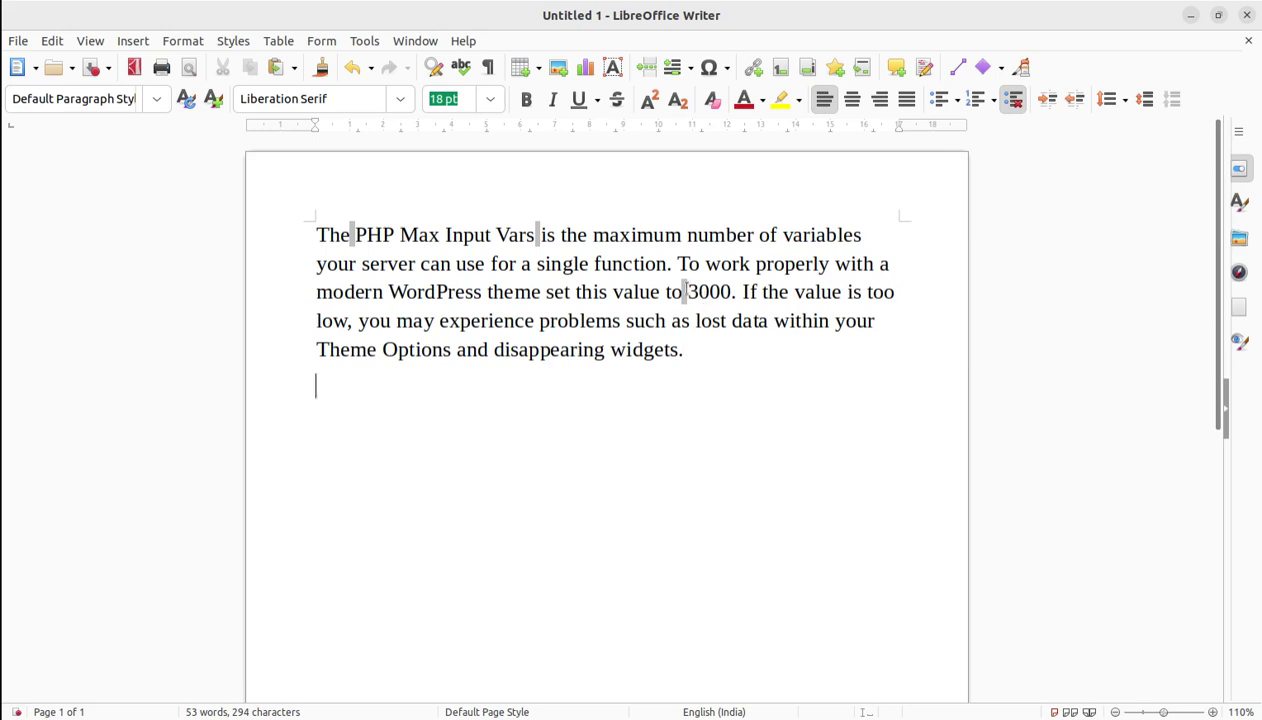
drag(685, 291, 731, 291)
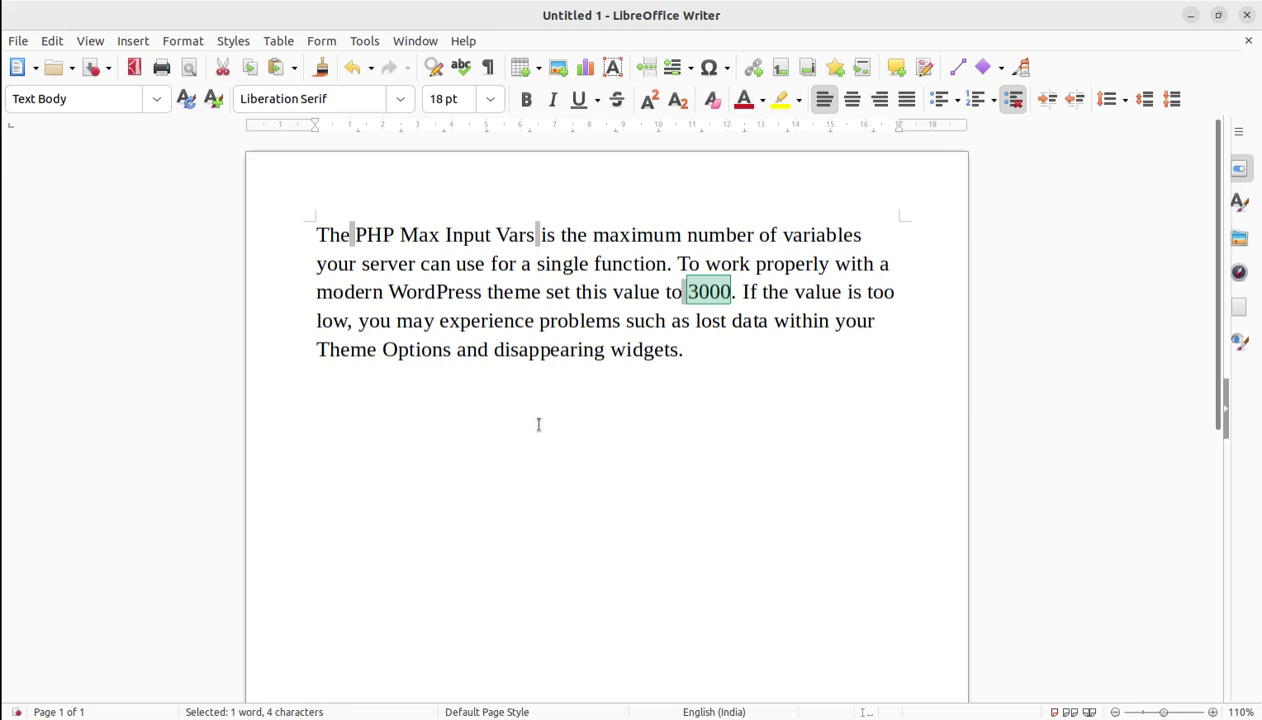
click(716, 362)
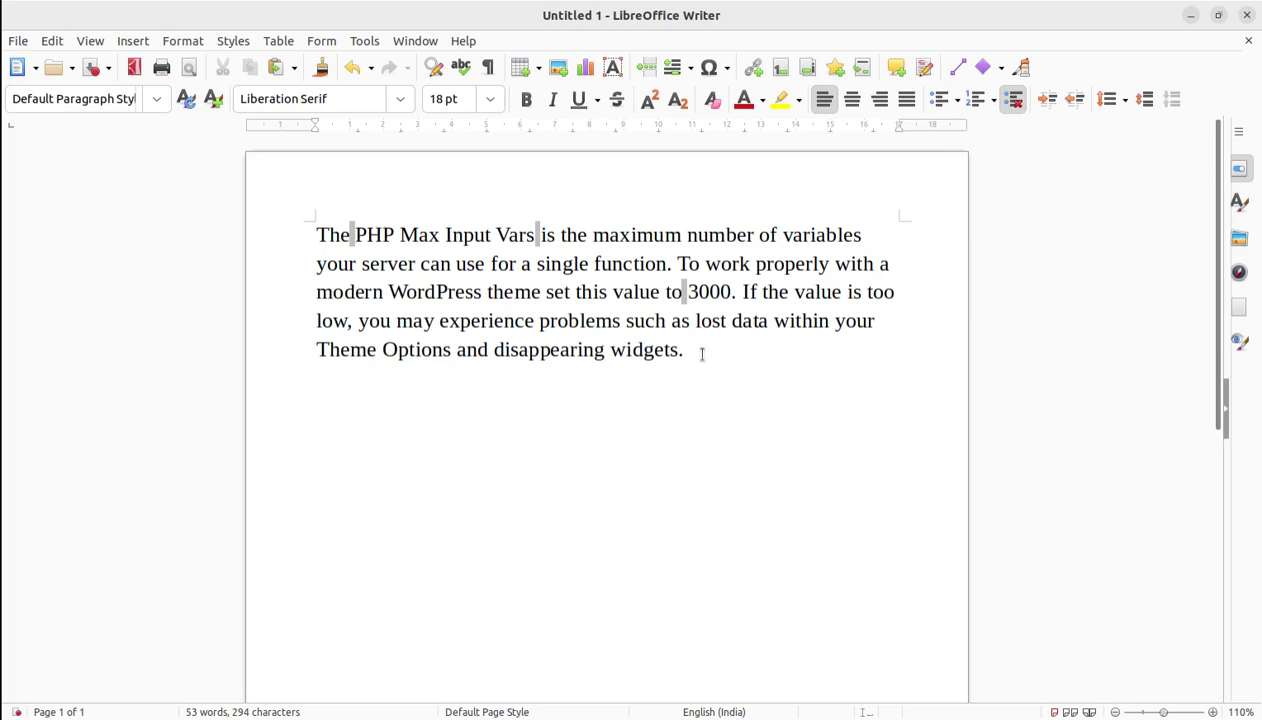
key(alt+Tab)
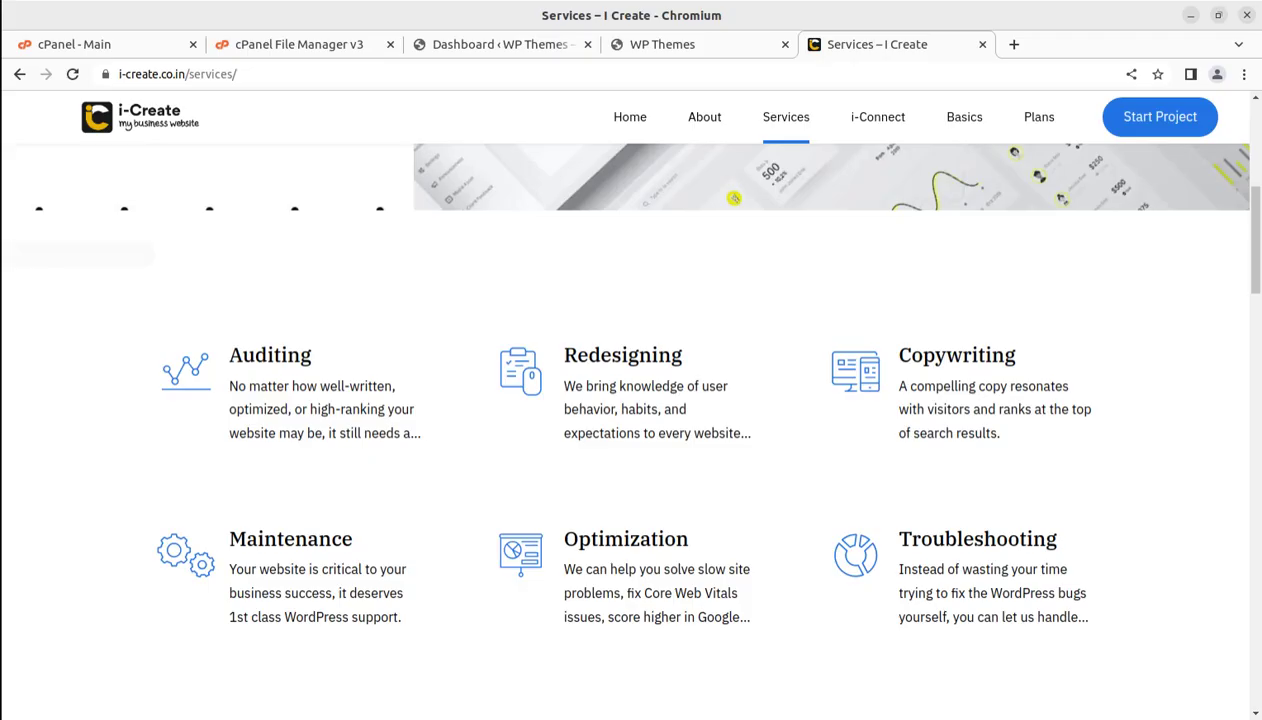
Open the MultiPHP INI Editor from cPanel's main page.
click(122, 46)
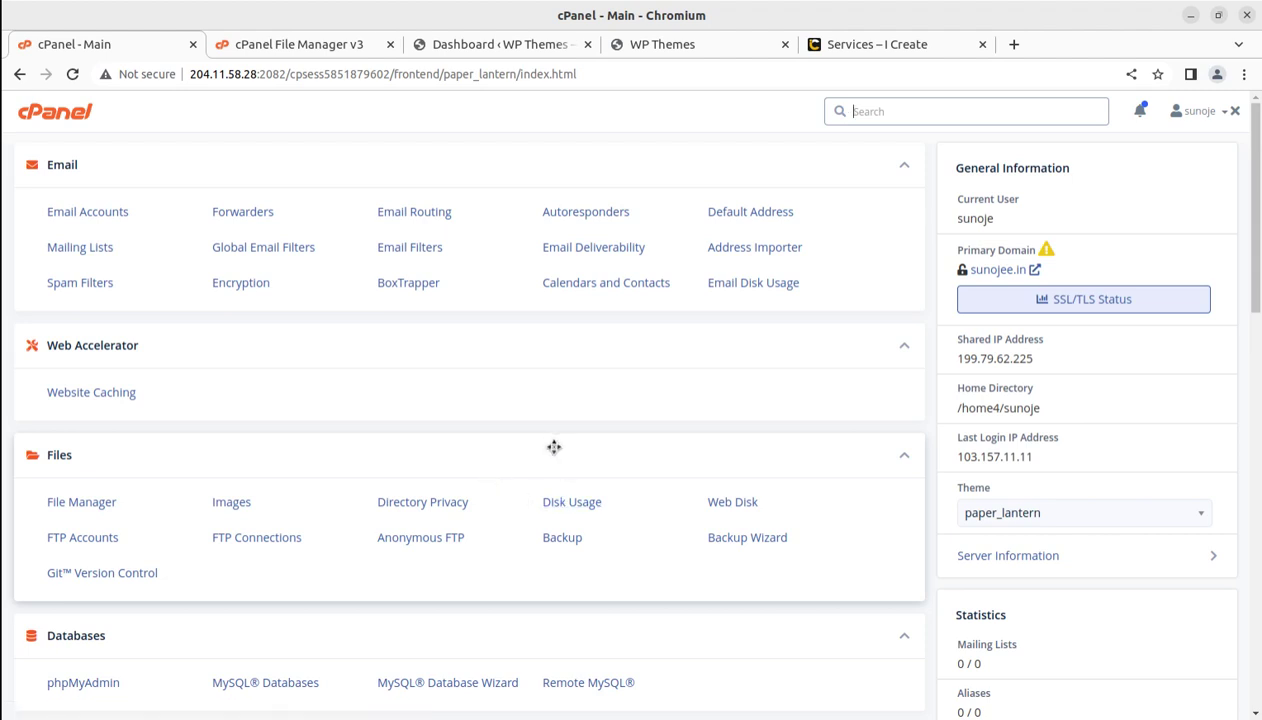
scroll(545, 447, down, 2)
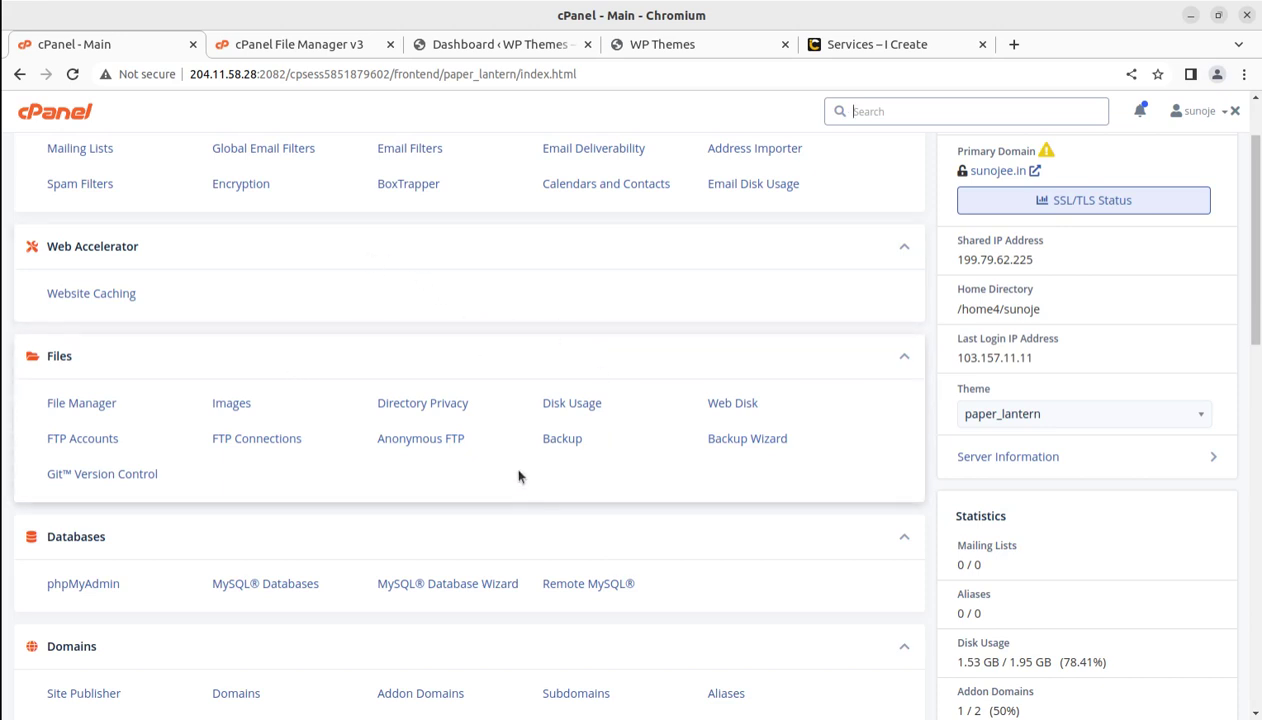
scroll(463, 503, down, 3)
scroll(531, 507, down, 3)
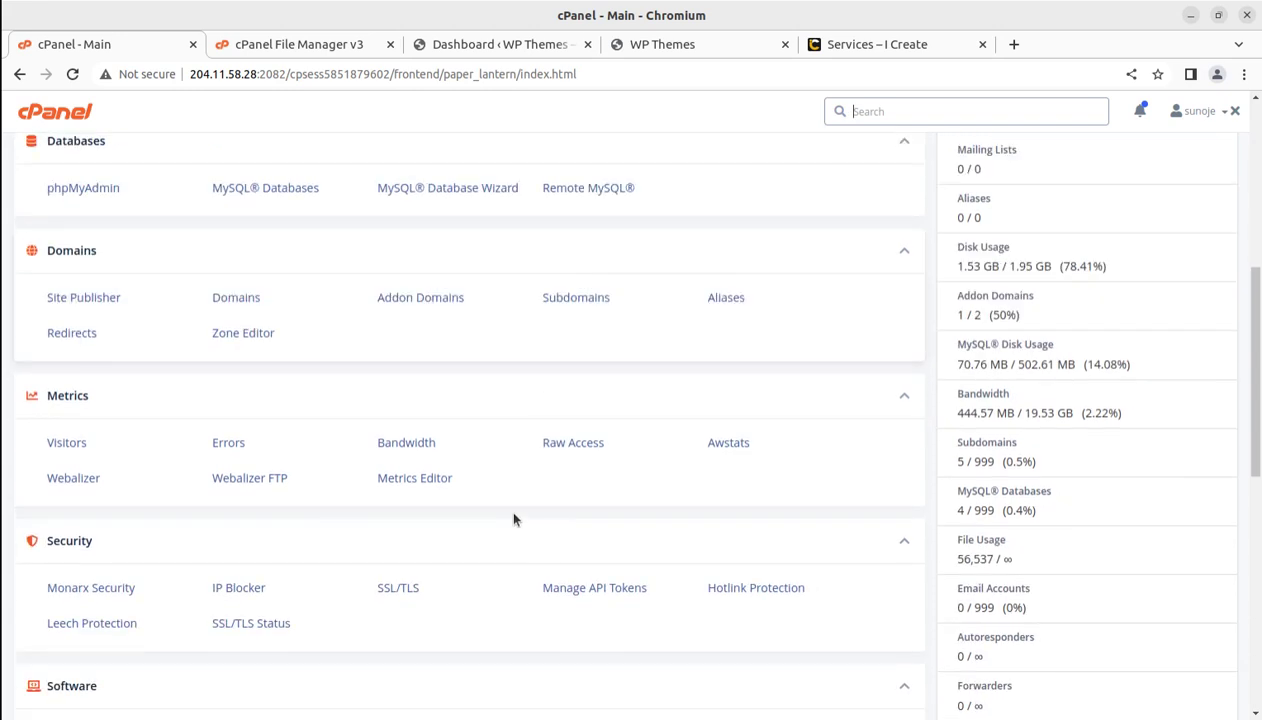
scroll(400, 488, down, 3)
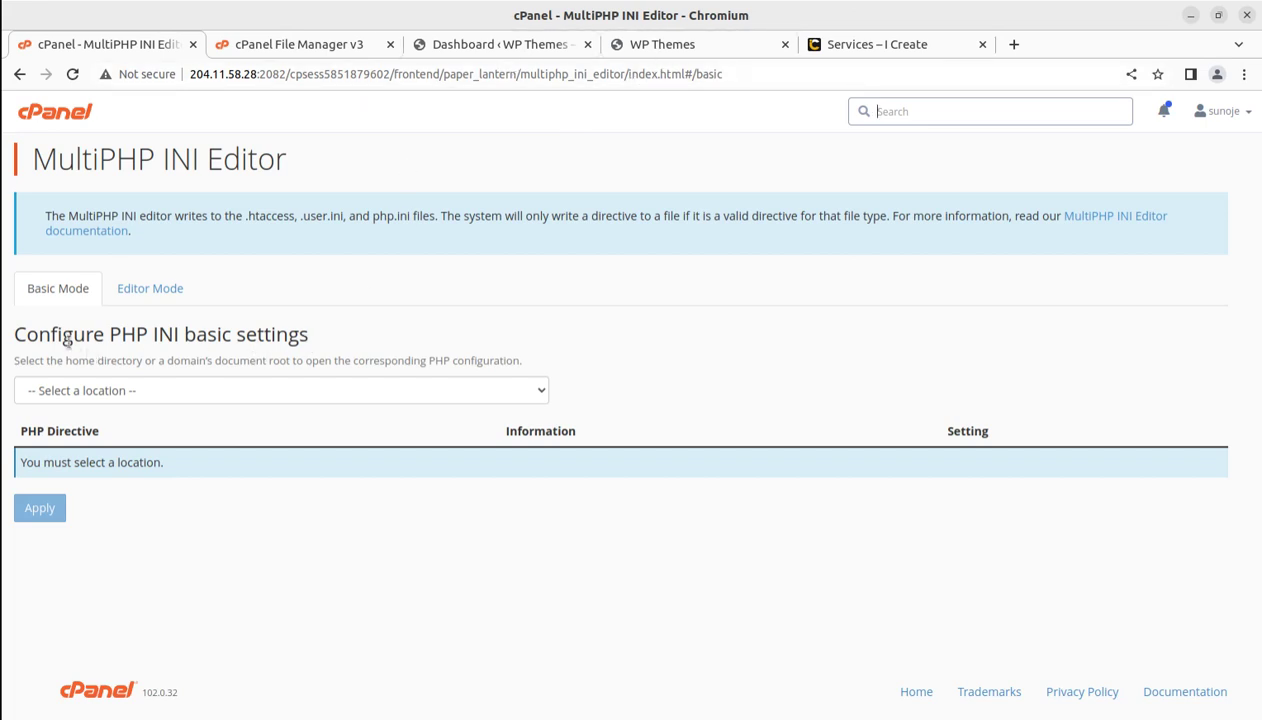
drag(57, 160, 283, 165)
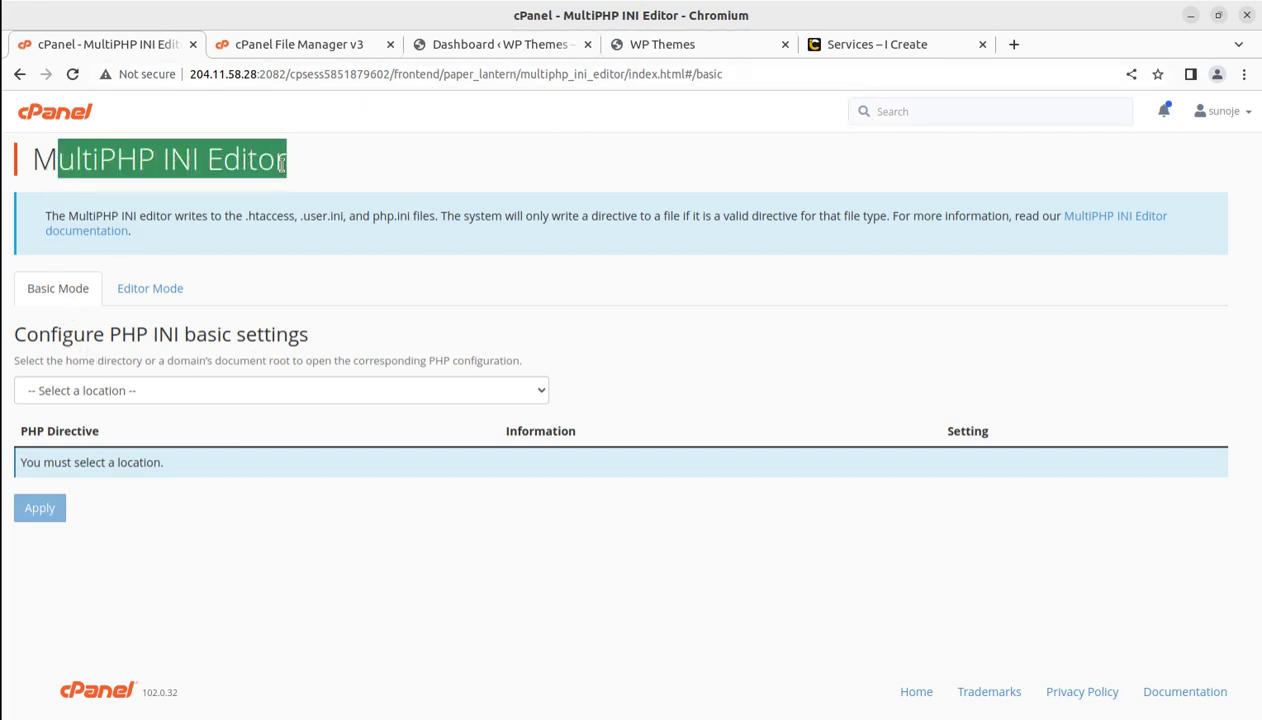
Load the basic PHP INI settings for inst21.contsoft.in in the MultiPHP INI Editor.
click(648, 44)
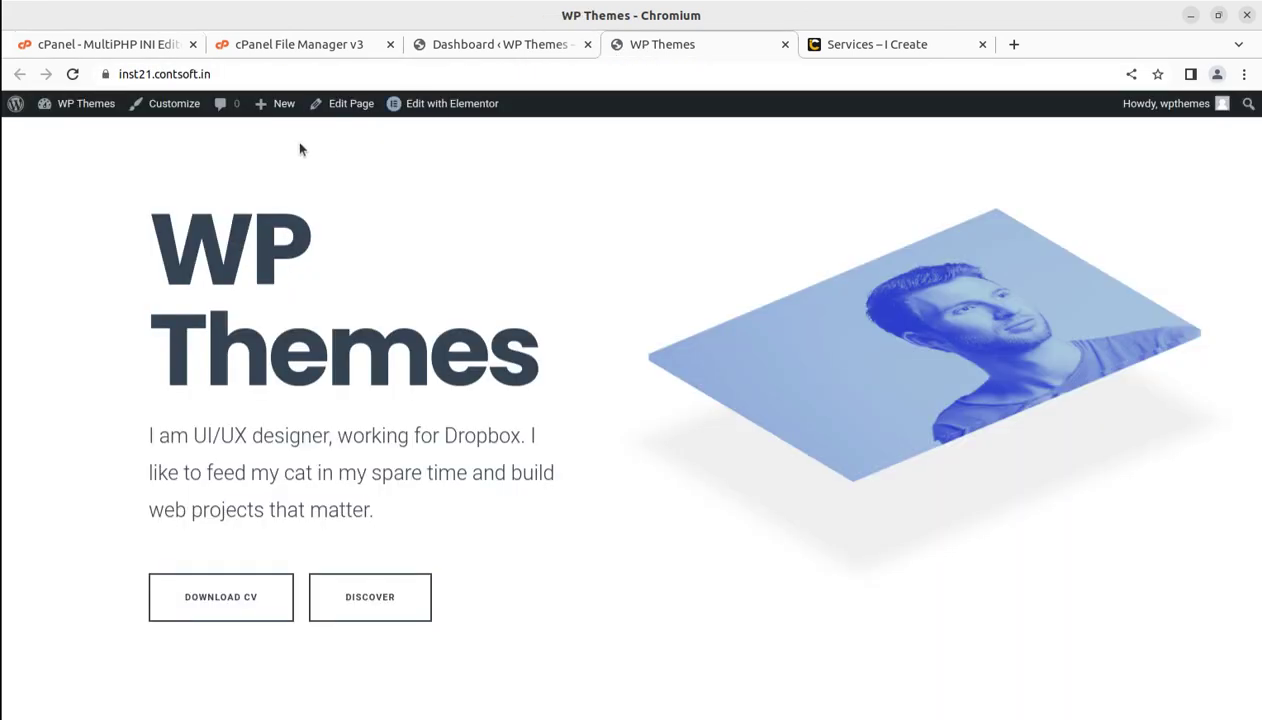
click(455, 46)
click(292, 44)
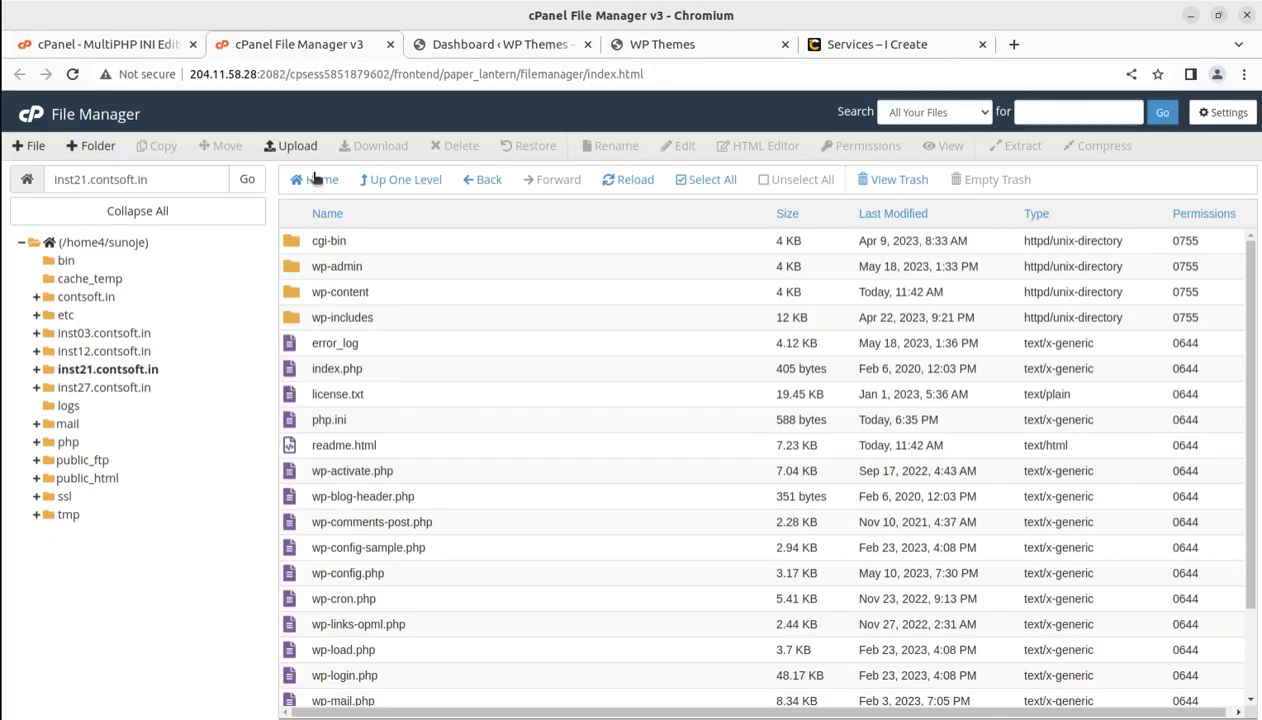
click(125, 46)
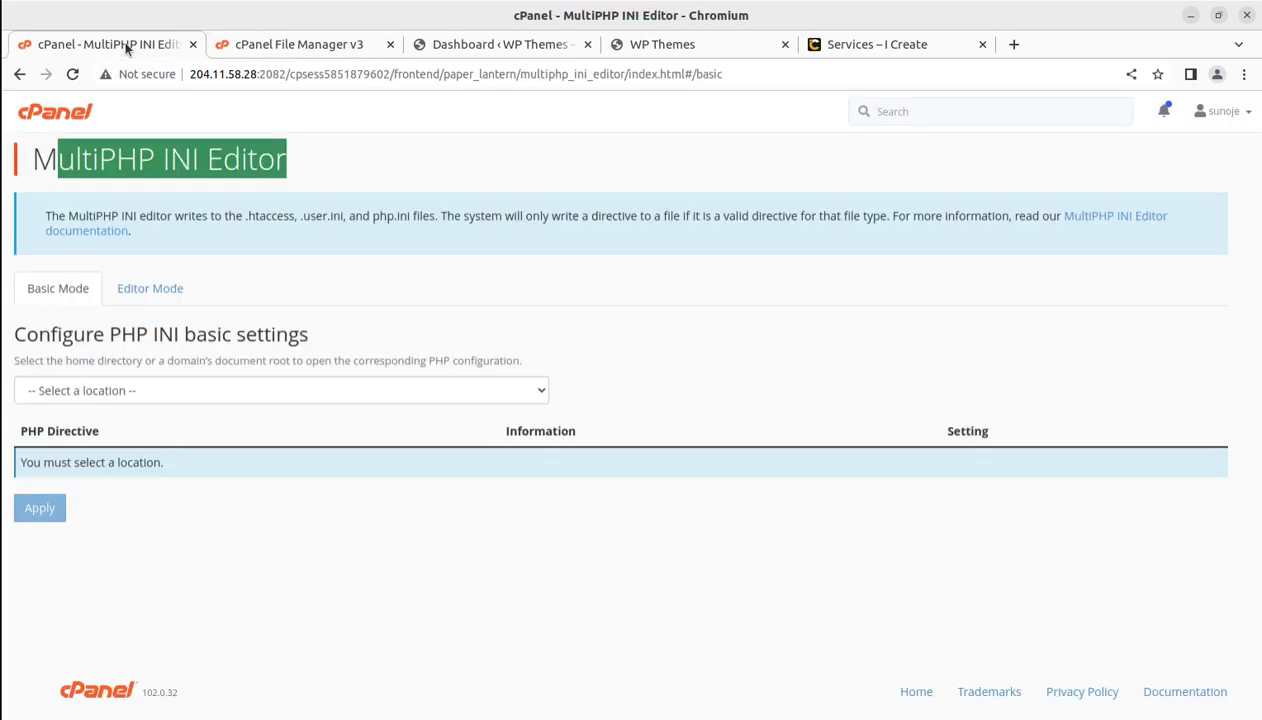
click(360, 389)
click(200, 511)
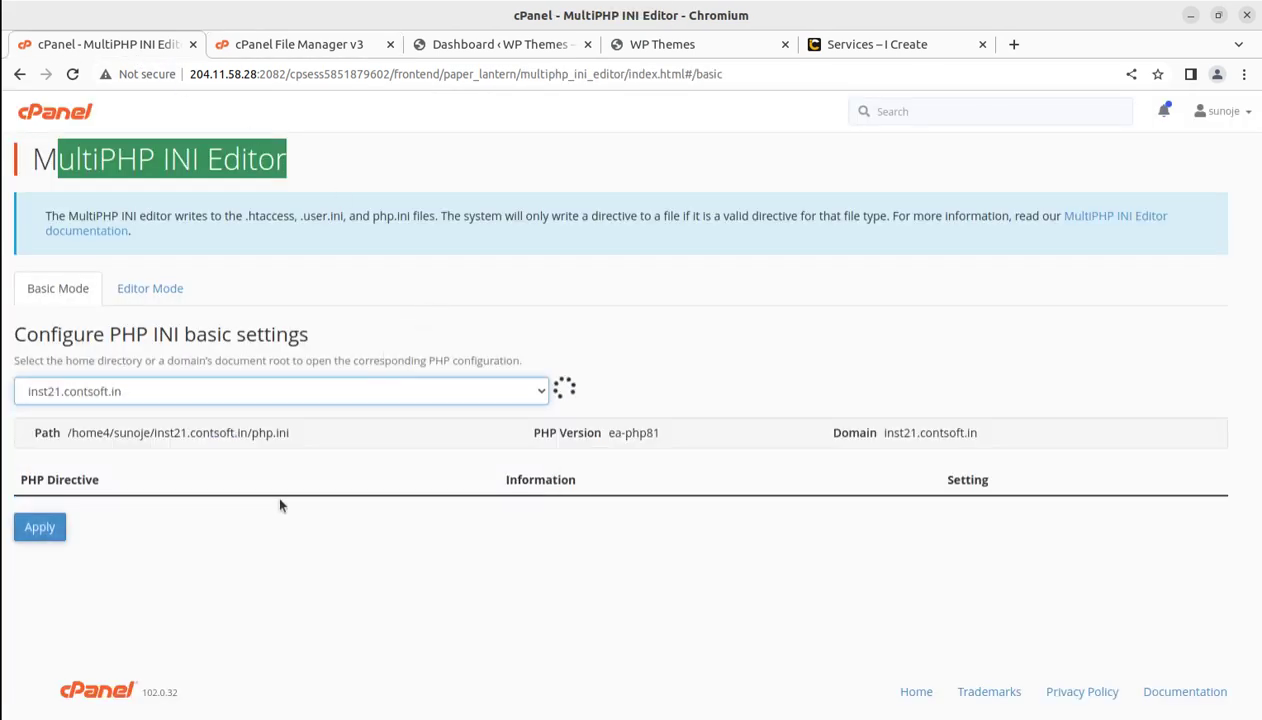
scroll(279, 500, down, 2)
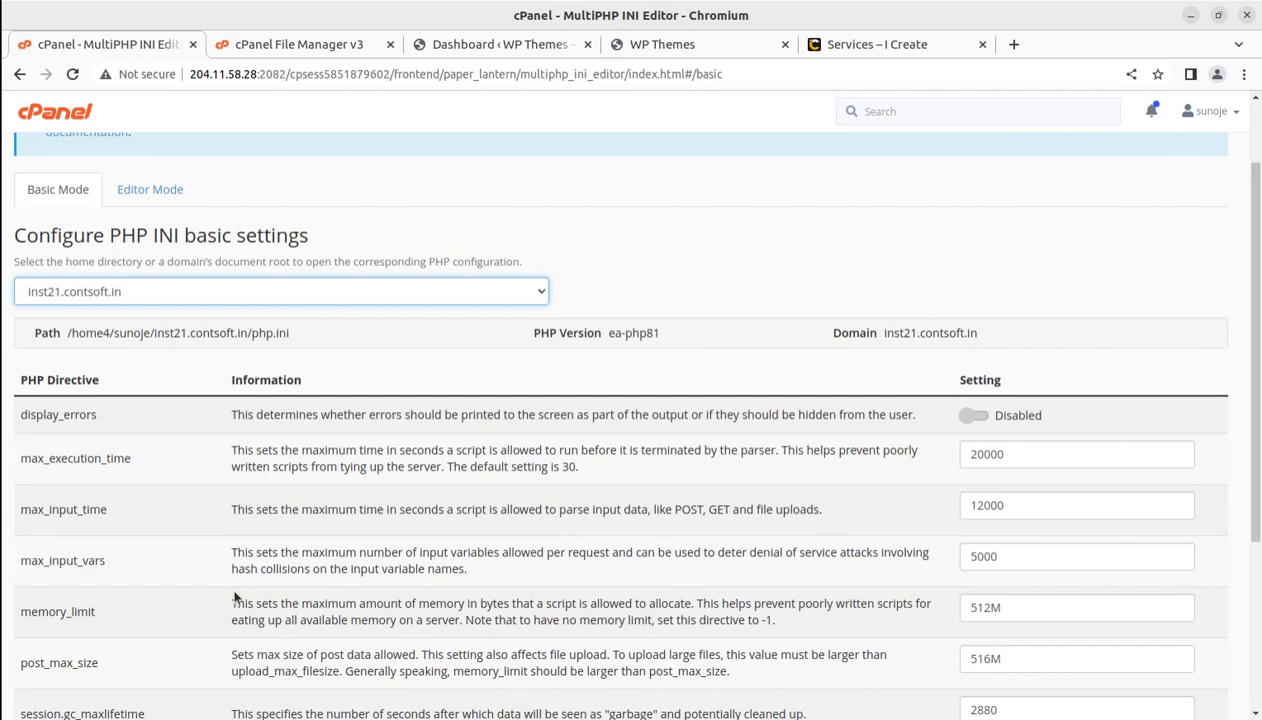
scroll(234, 597, down, 2)
Examine the max_input_vars directive and its setting in the MultiPHP INI Editor.
drag(20, 461, 105, 461)
drag(1015, 452, 961, 456)
click(1018, 457)
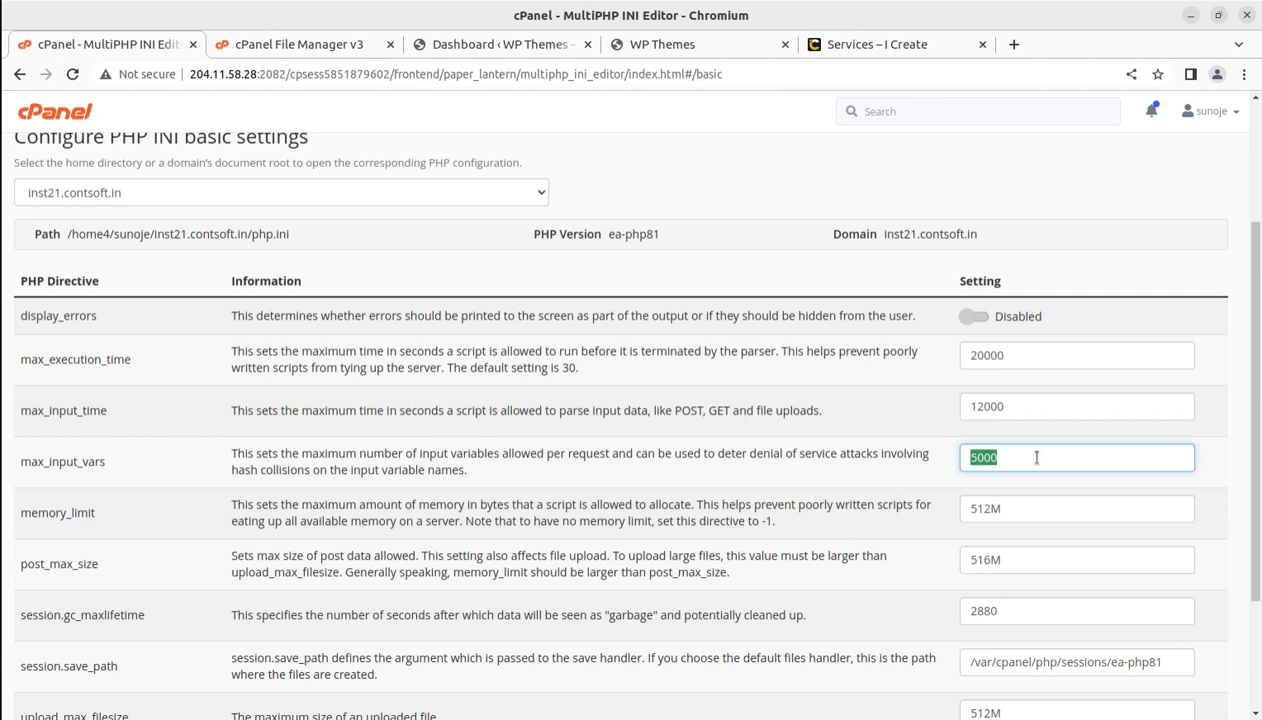
scroll(768, 456, up, 2)
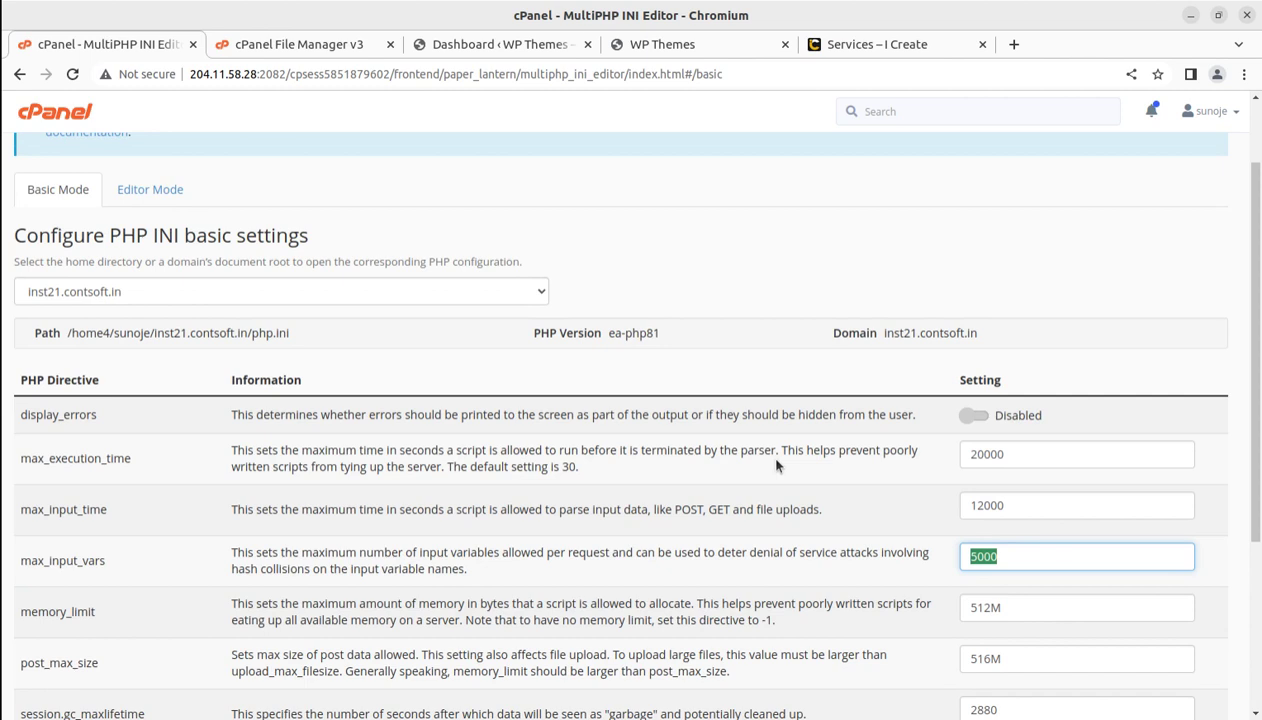
scroll(750, 450, up, 2)
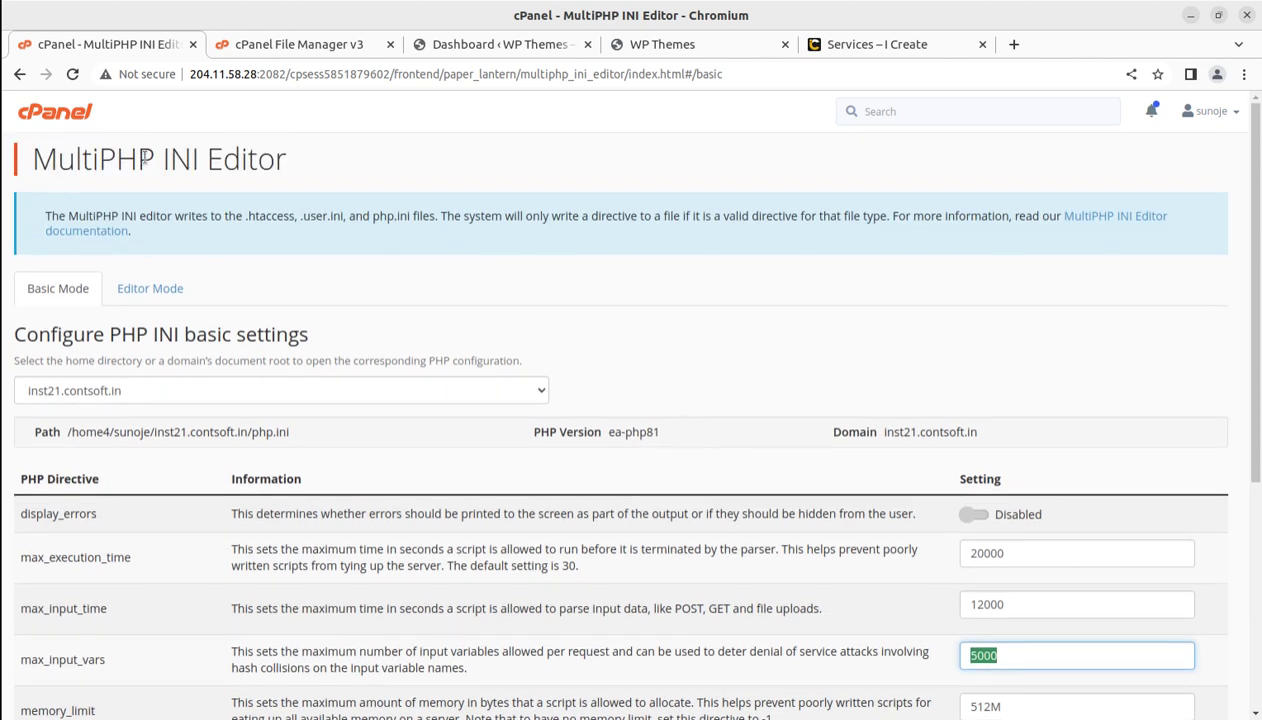
drag(31, 160, 295, 171)
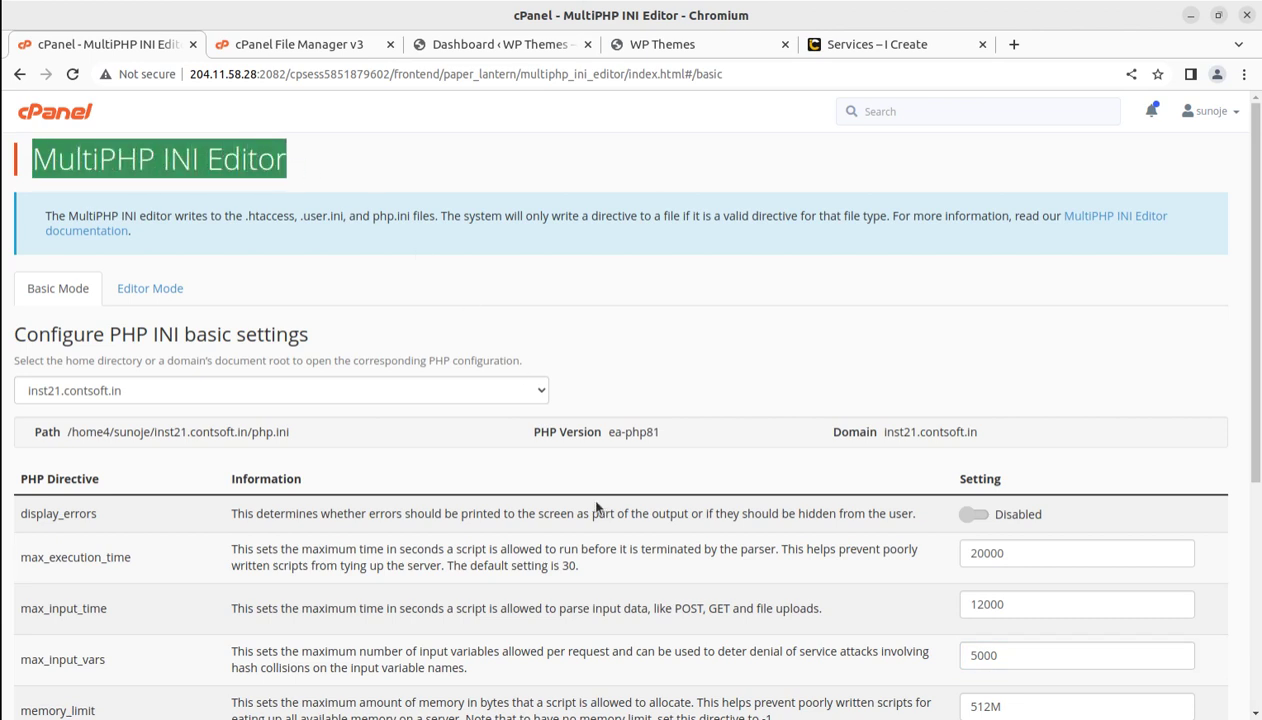
scroll(627, 651, down, 2)
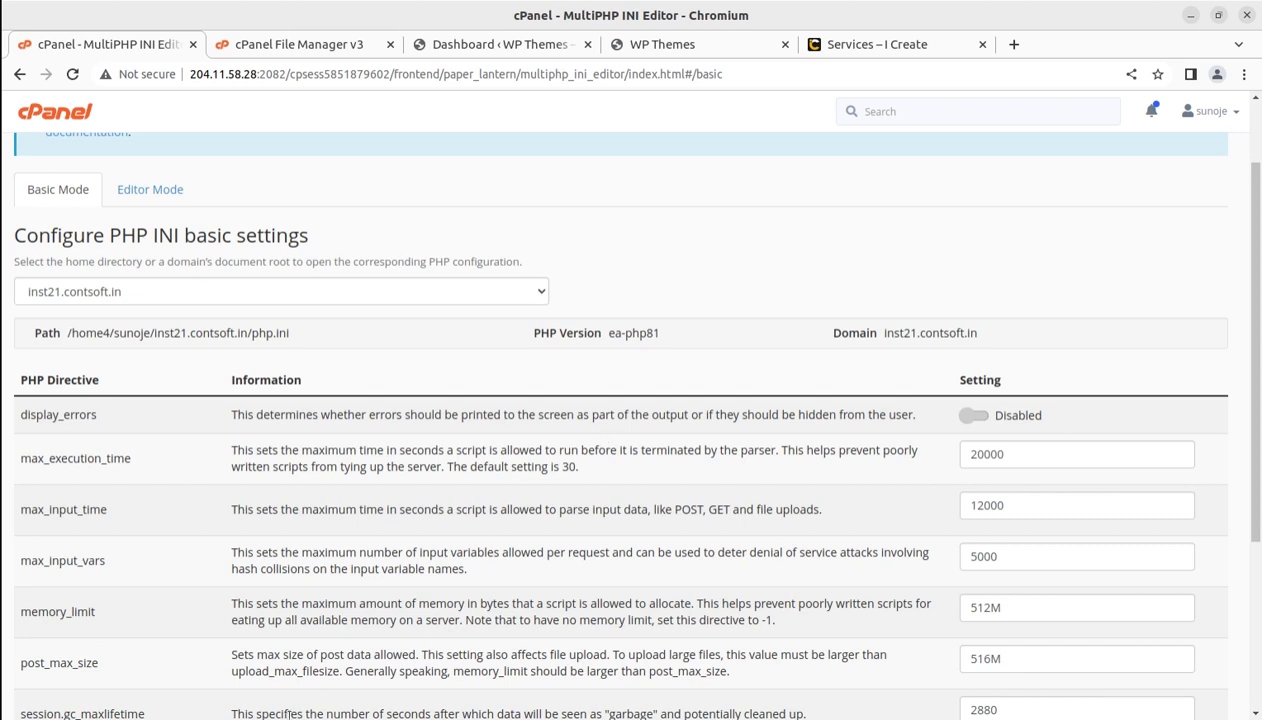
Compare the max_input_vars directive name with the PHP.ini method note in LibreOffice Writer, and return to Chromium.
drag(107, 561, 22, 560)
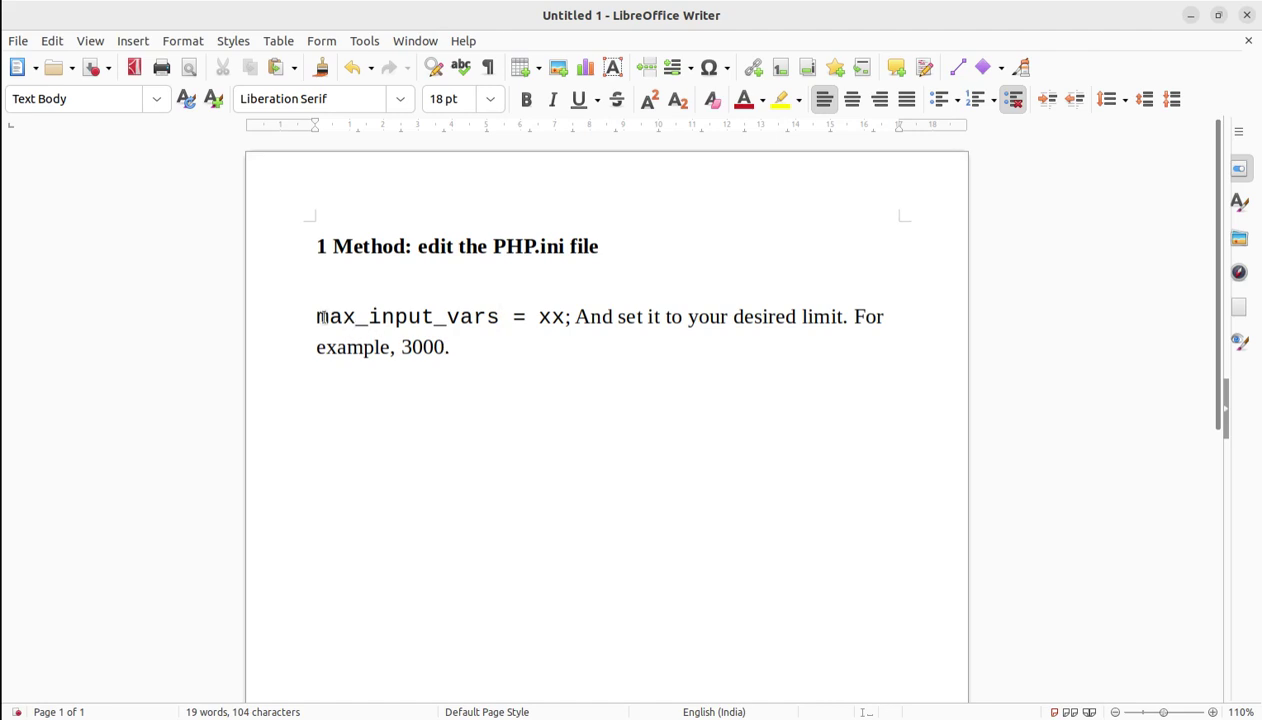
drag(316, 317, 436, 317)
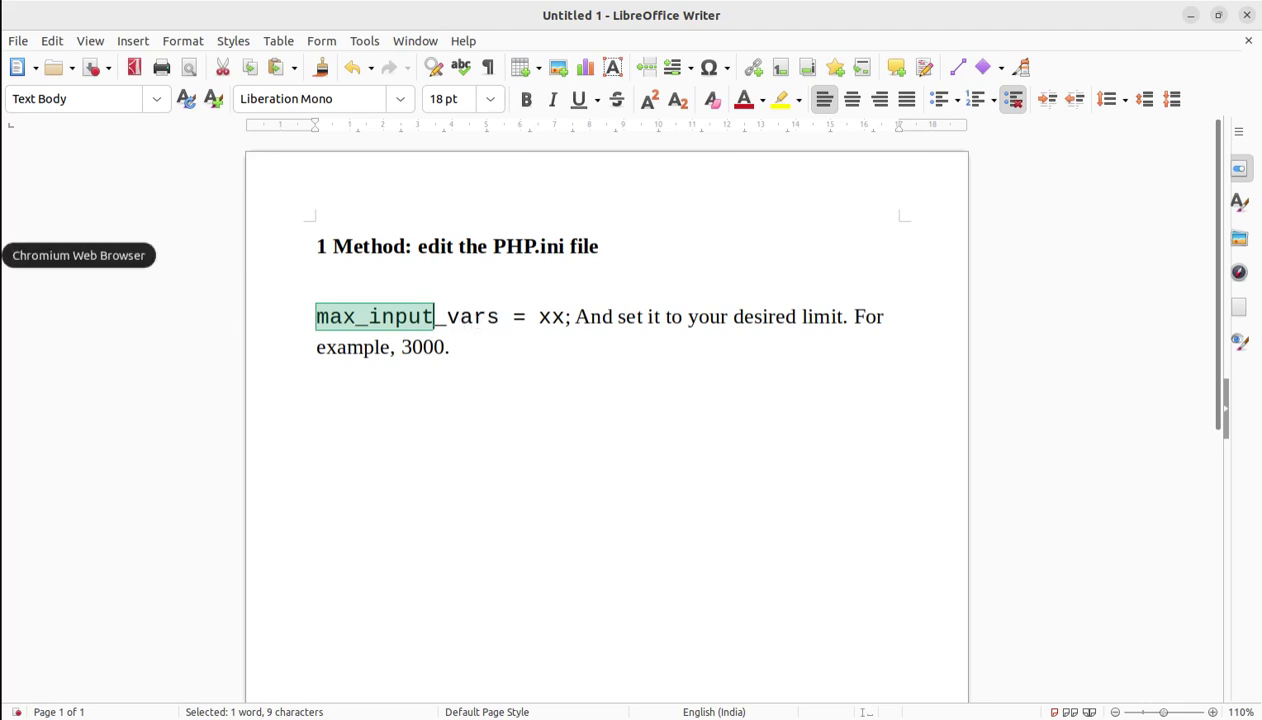
click(3, 255)
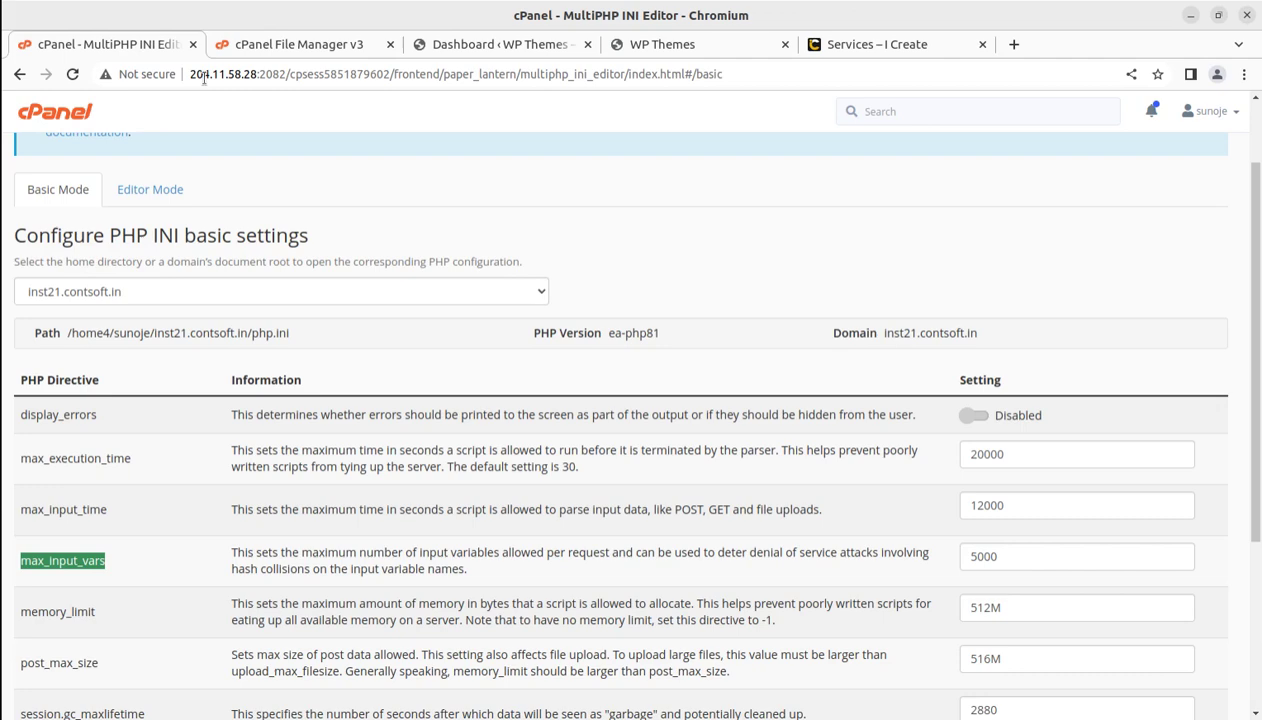
View php.ini from the inst21.contsoft.in folder in File Manager, check its max_input_vars line, and close the view.
click(250, 44)
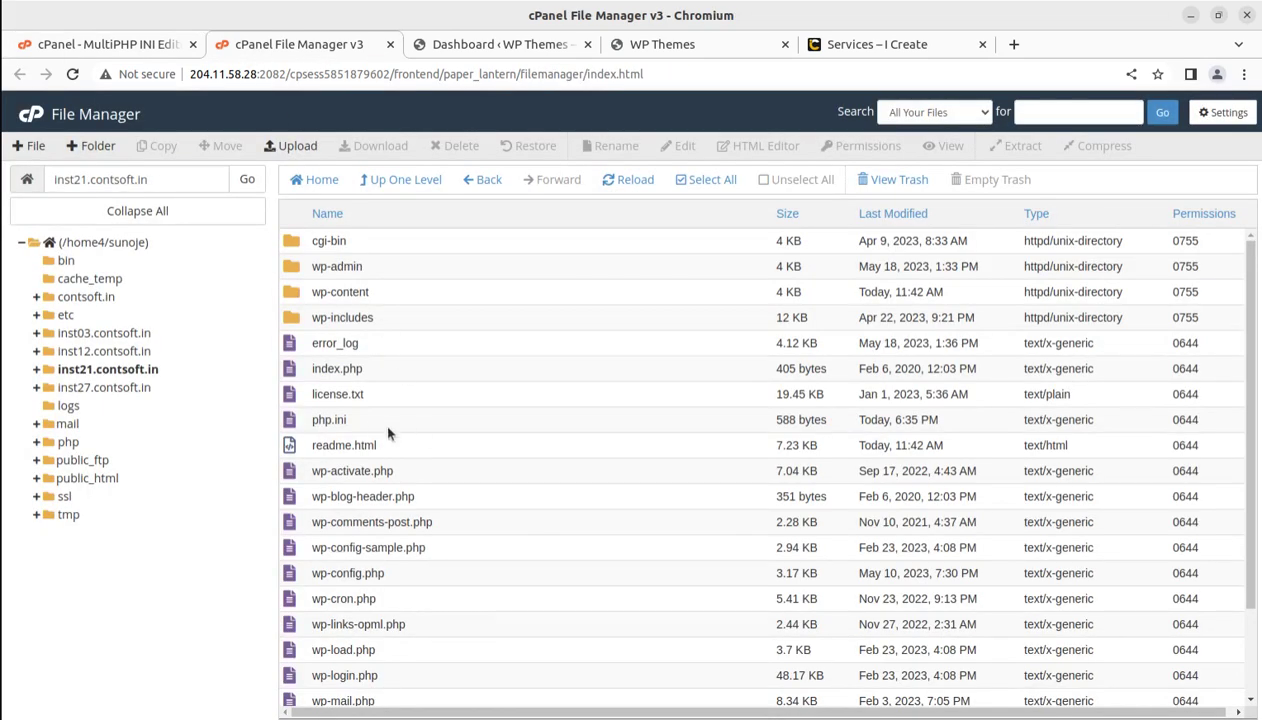
click(357, 423)
right_click(357, 423)
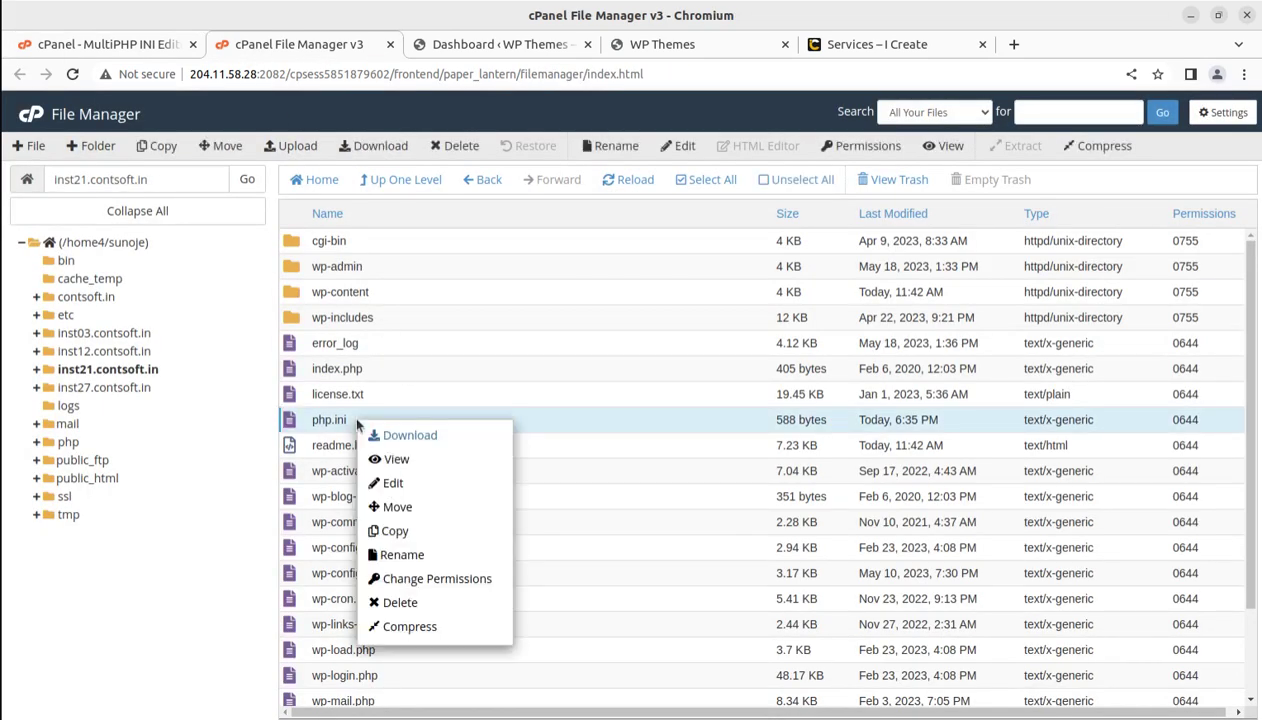
click(391, 461)
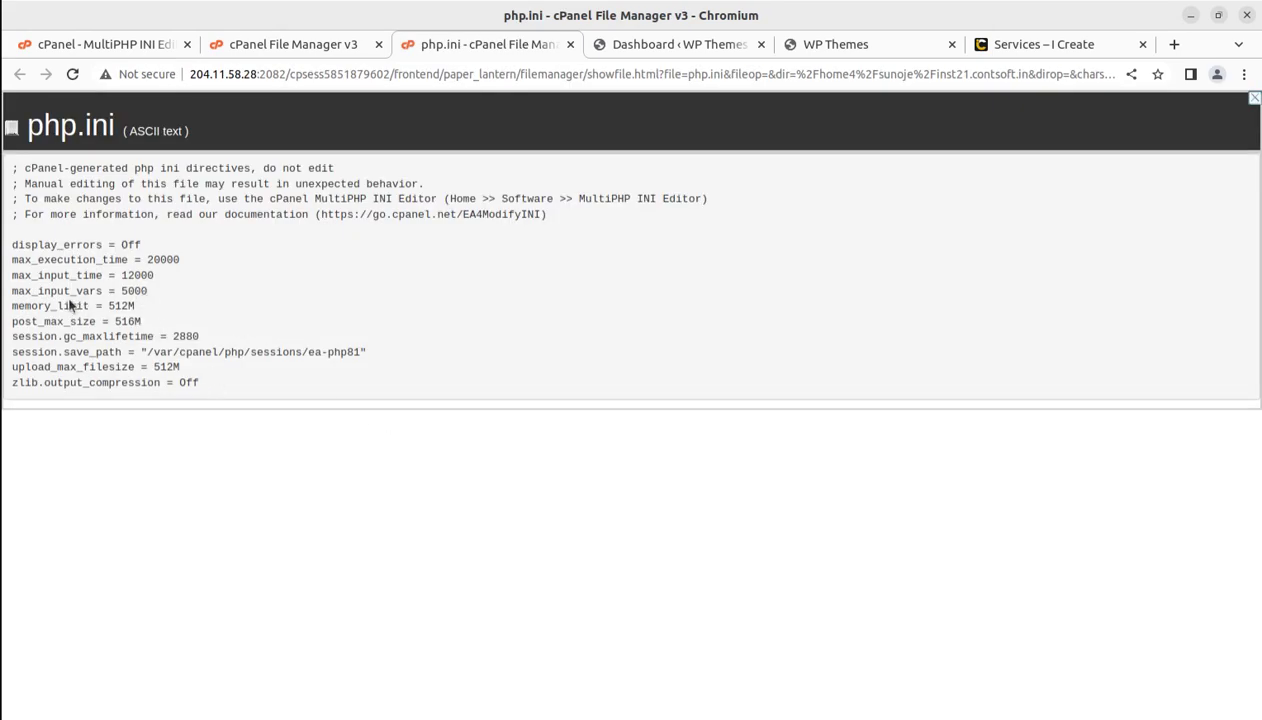
drag(121, 288, 147, 290)
drag(152, 290, 120, 290)
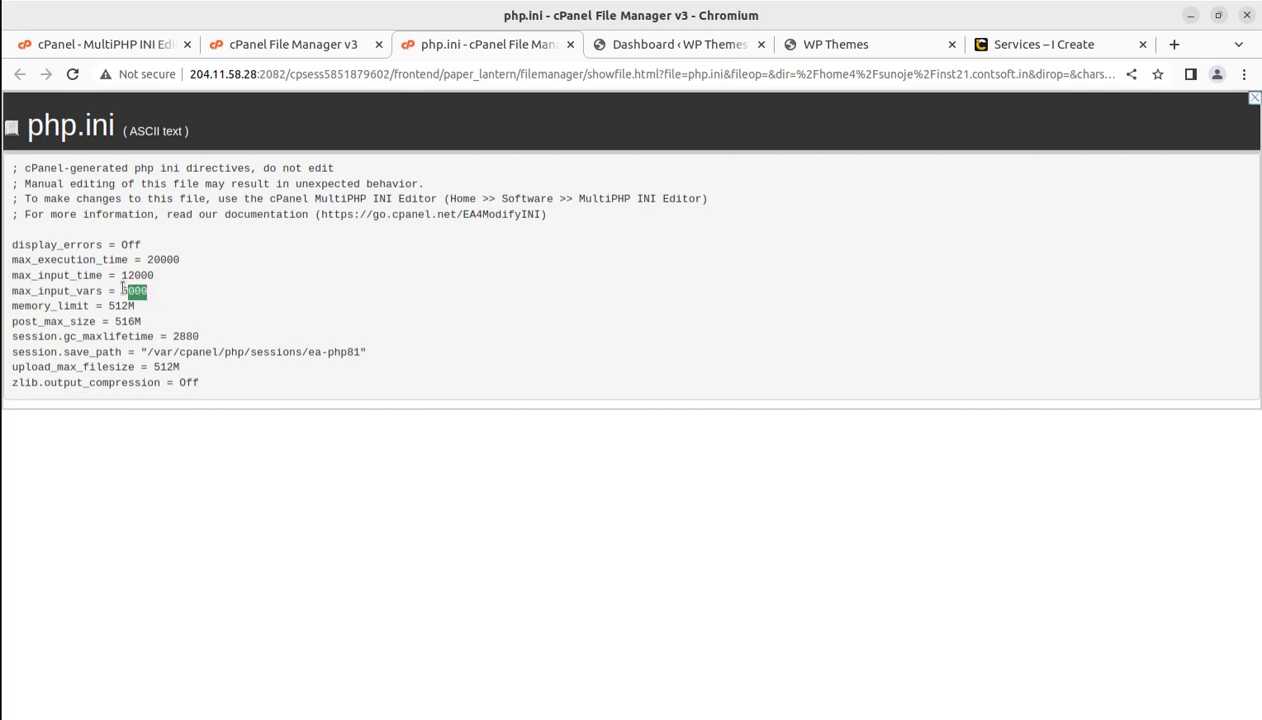
click(571, 45)
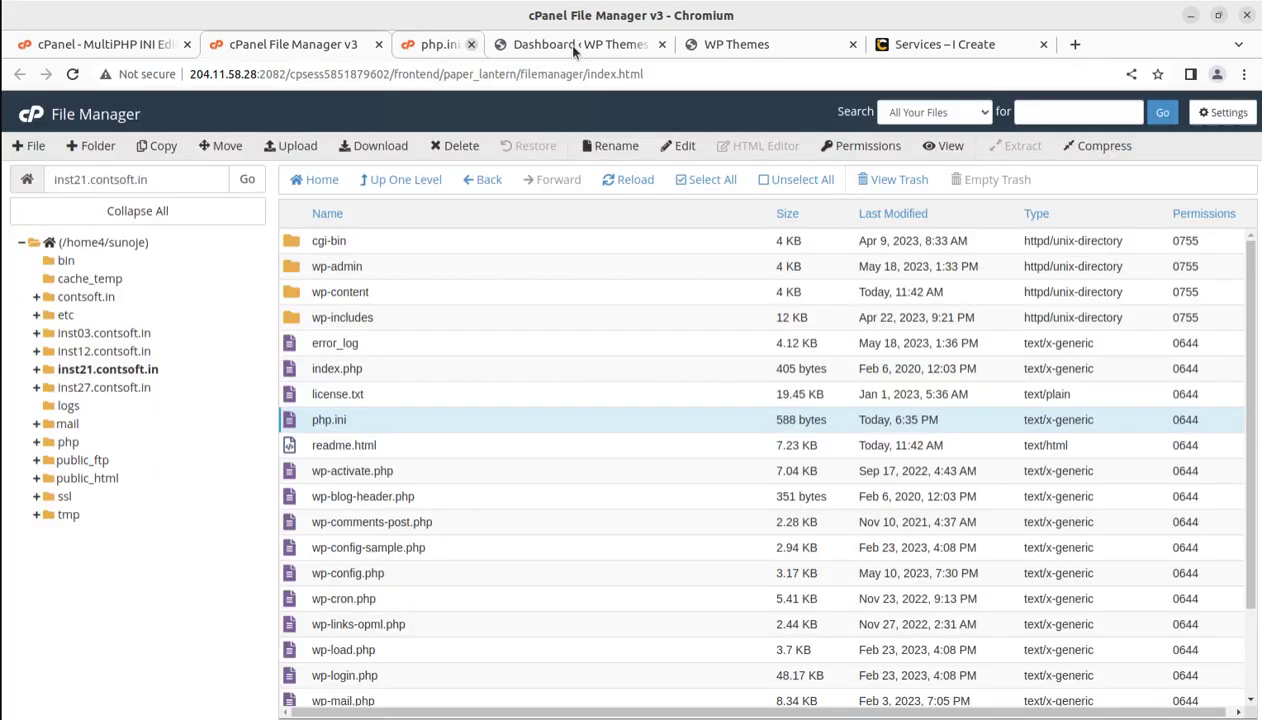
Open php.ini from the inst21.contsoft.in folder in the File Manager code editor with utf-8 encoding.
right_click(421, 426)
click(457, 486)
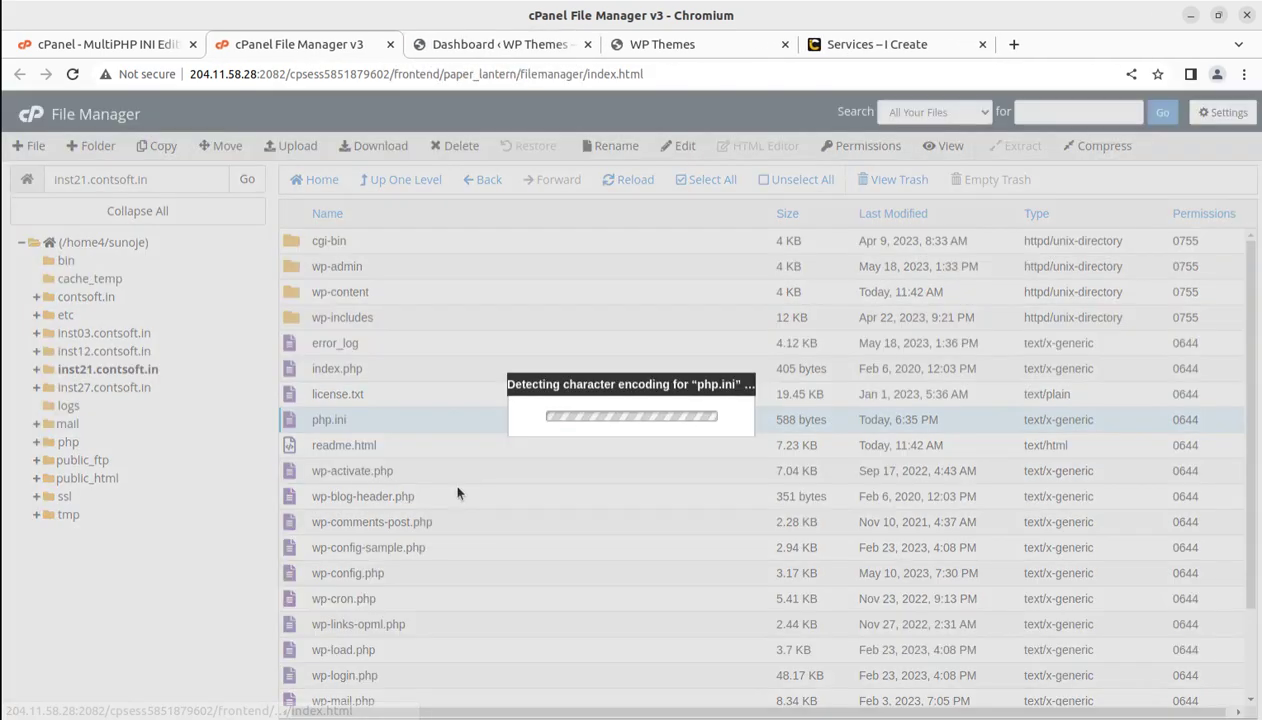
click(784, 532)
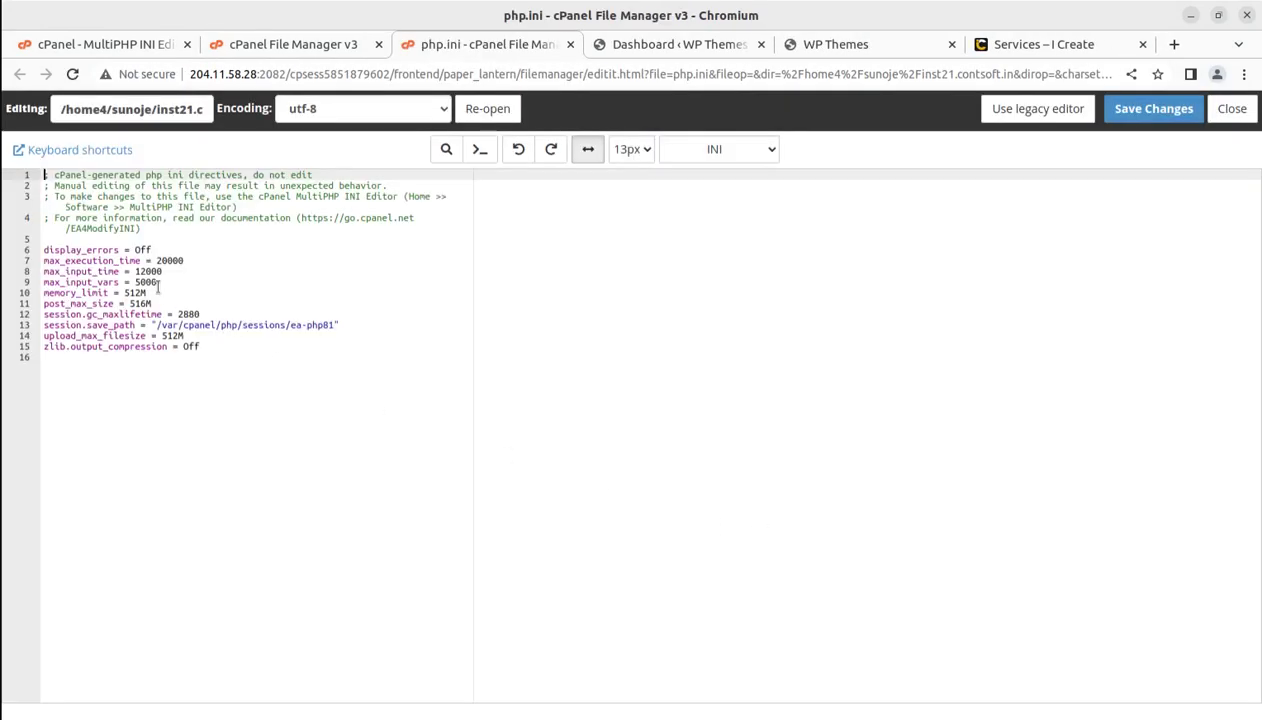
Set max_input_vars to 3000 in php.ini and save the changes.
click(158, 284)
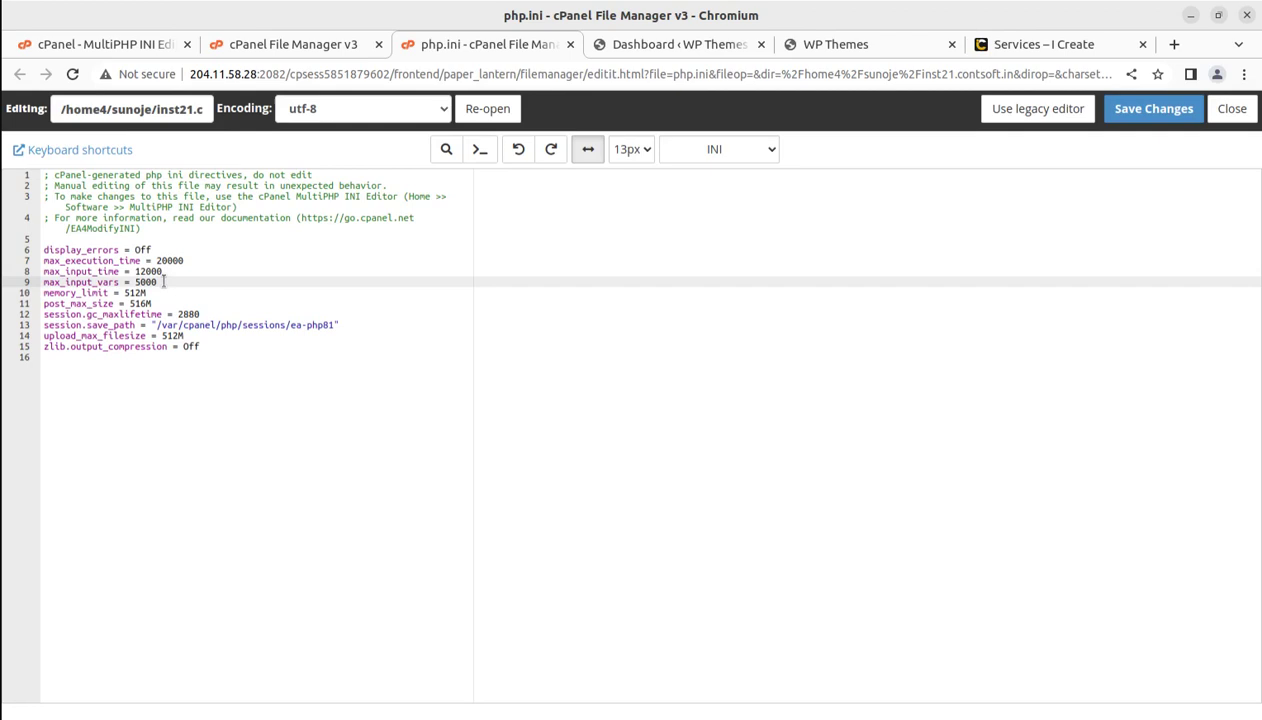
key(BackSpace)
key(BackSpace)
key(BackSpace)
key(BackSpace)
text(3000)
click(1152, 109)
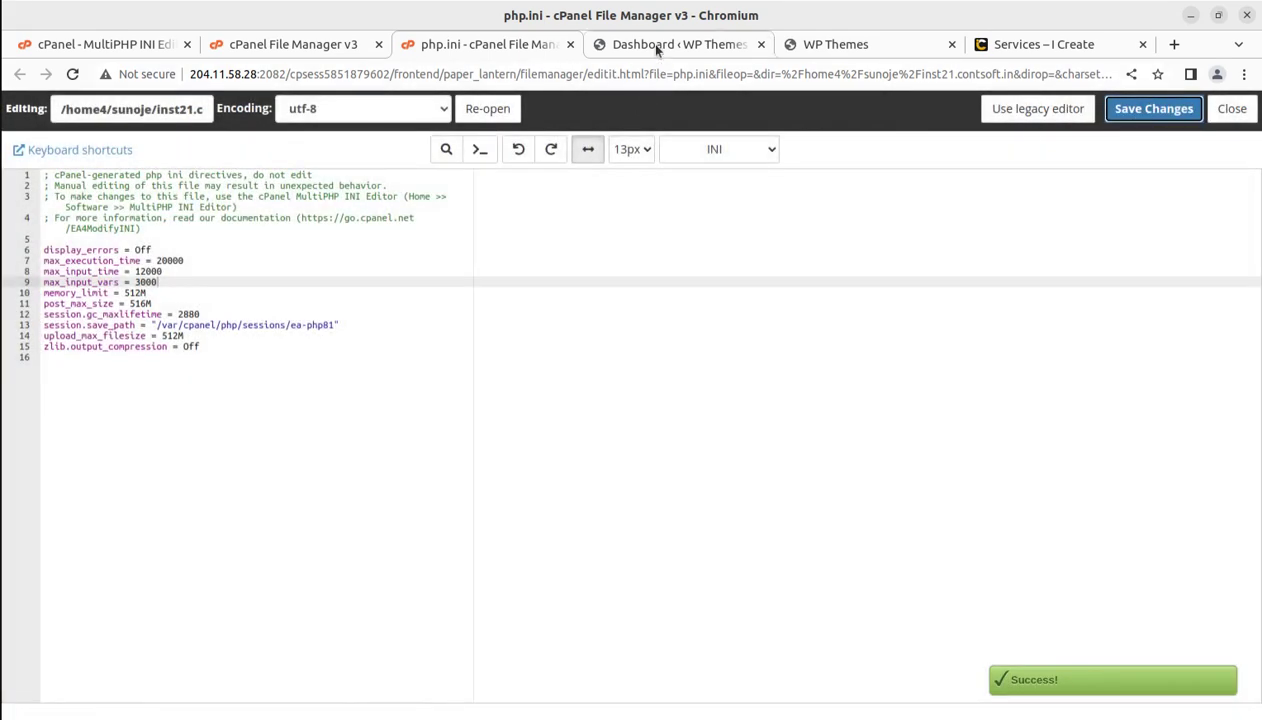
Open the Site Health Info page in the WordPress dashboard and check the PHP max input variables entry in the Server section.
click(655, 47)
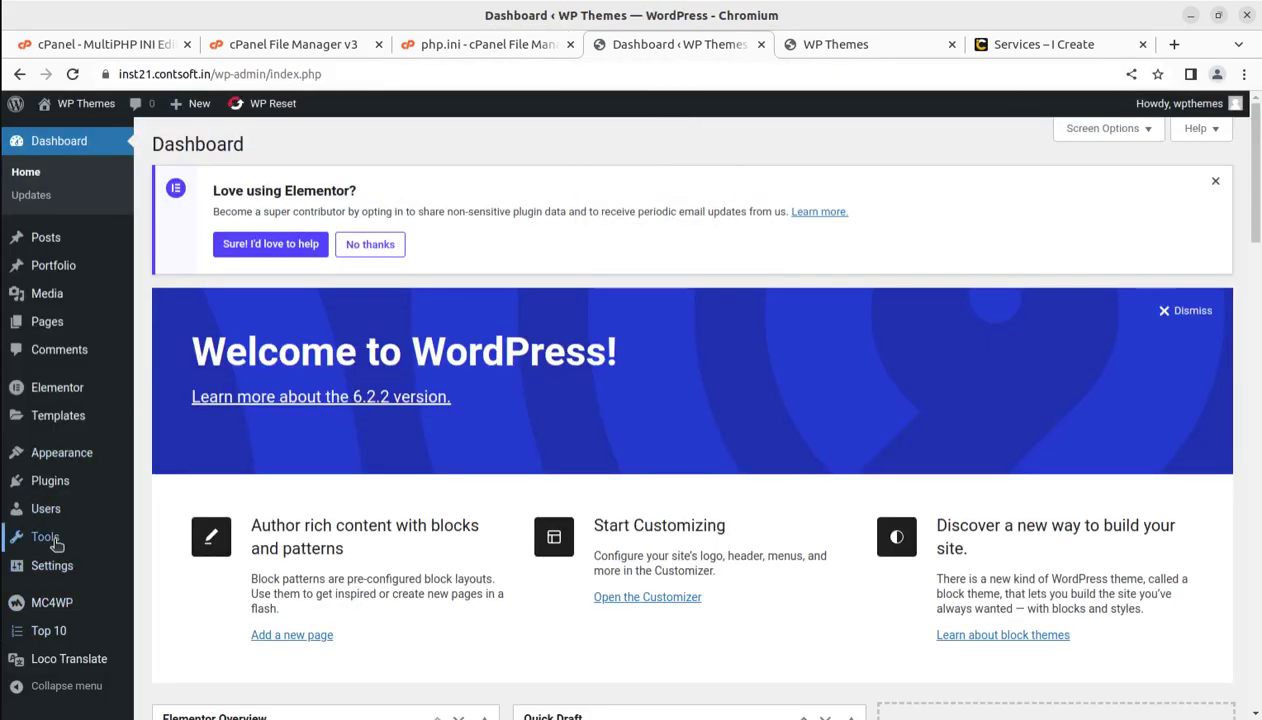
mouse_move(48, 537)
click(174, 564)
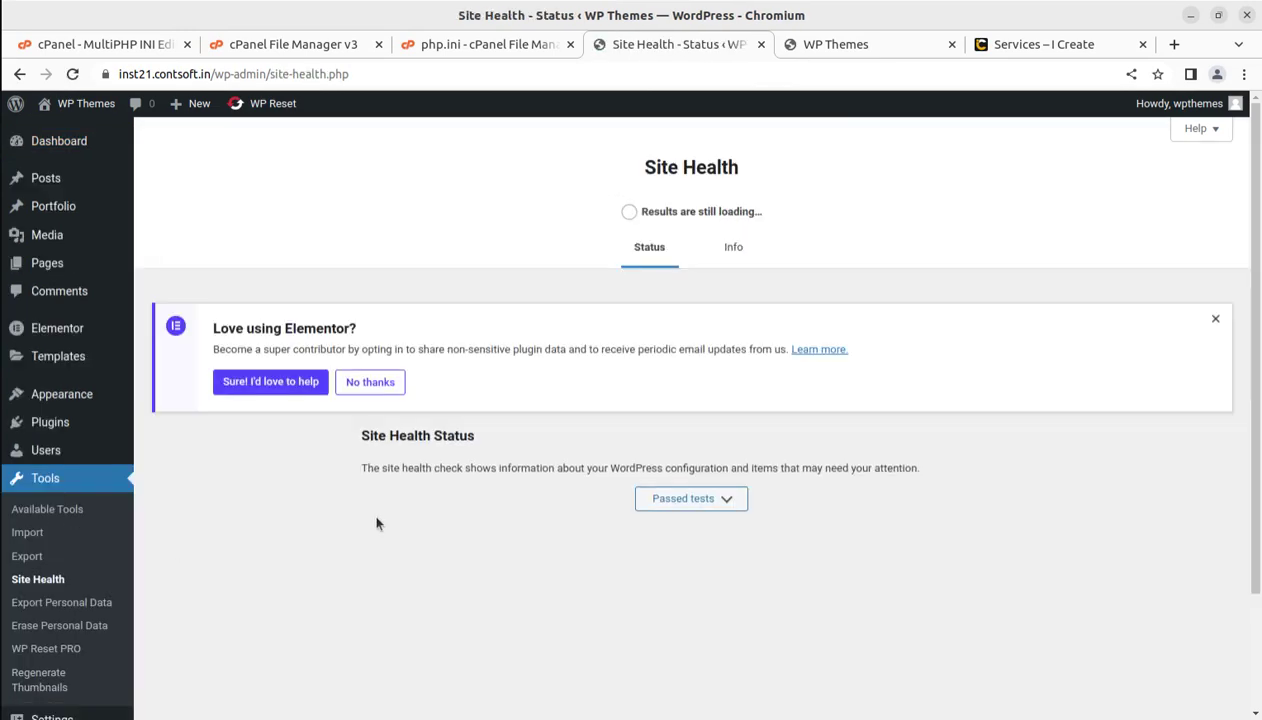
click(735, 250)
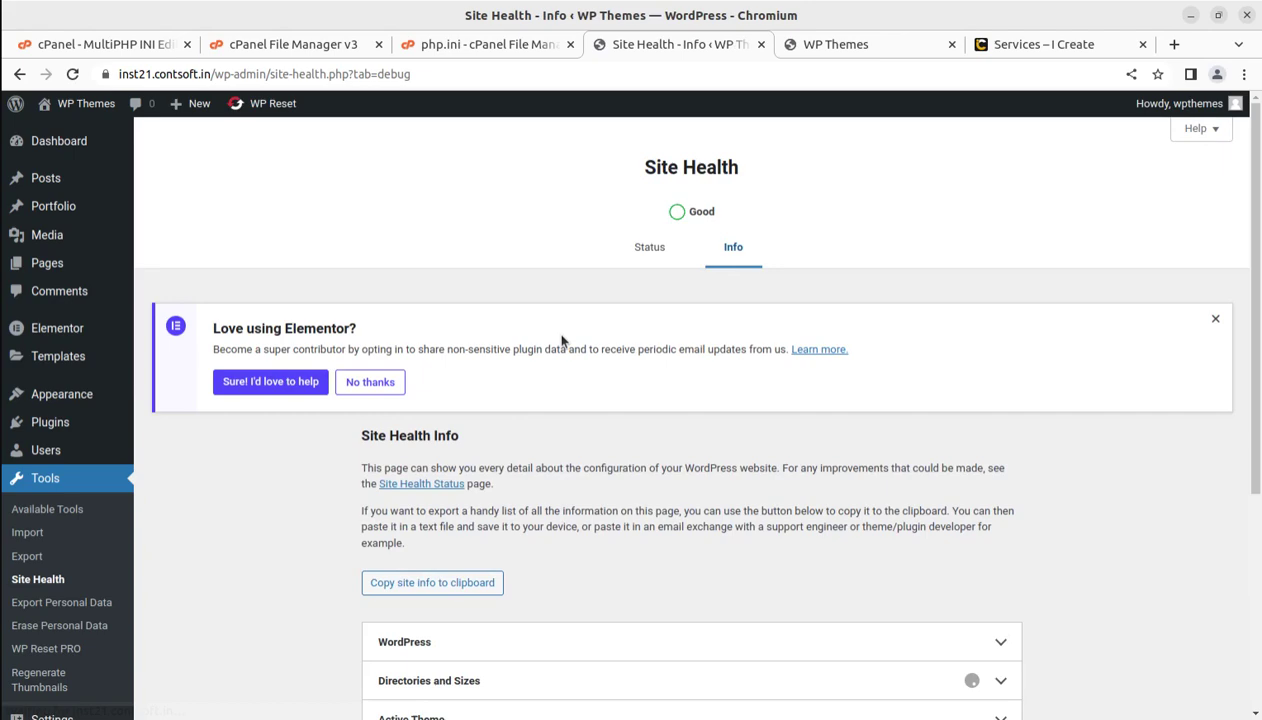
scroll(661, 435, down, 2)
scroll(640, 460, down, 3)
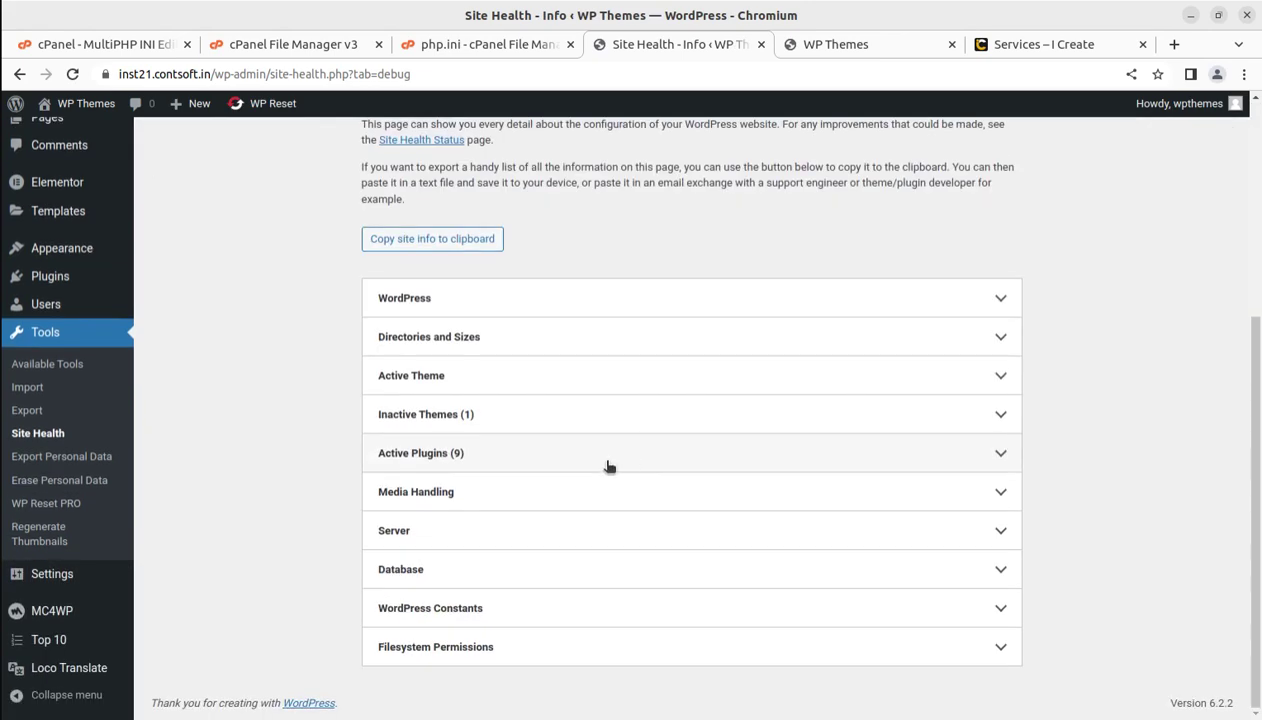
click(482, 540)
scroll(470, 550, down, 3)
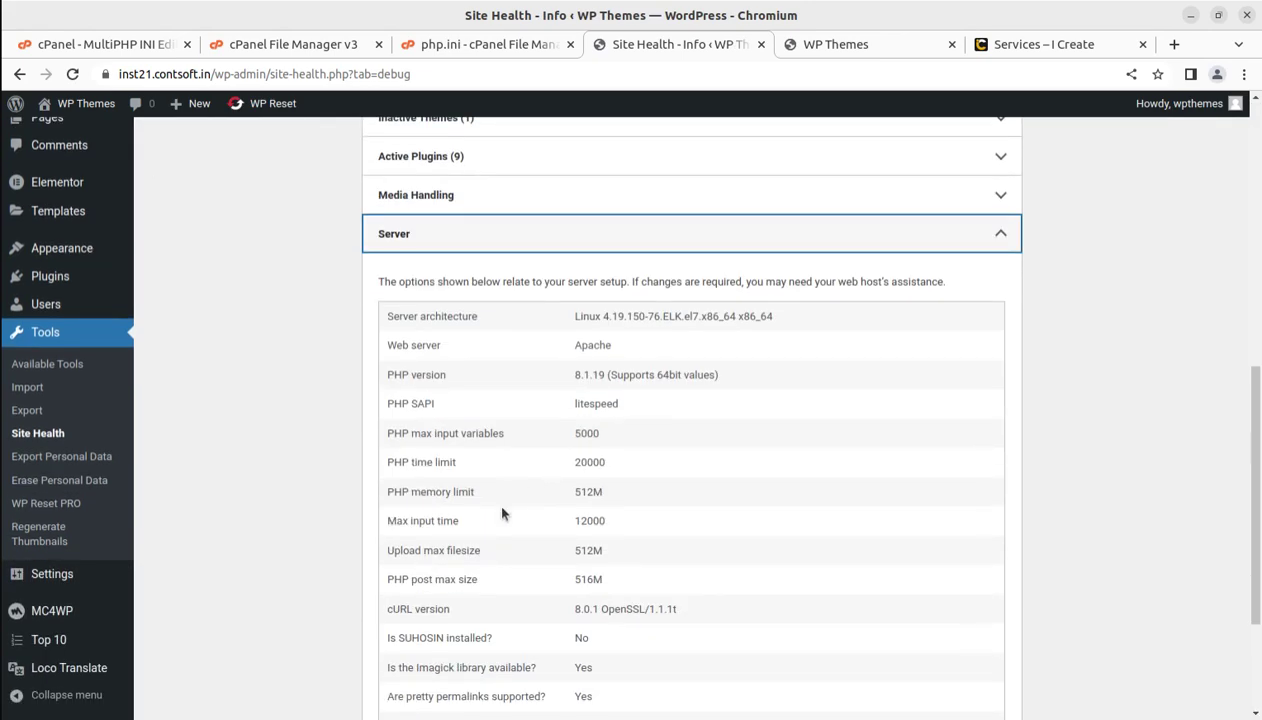
drag(401, 433, 616, 448)
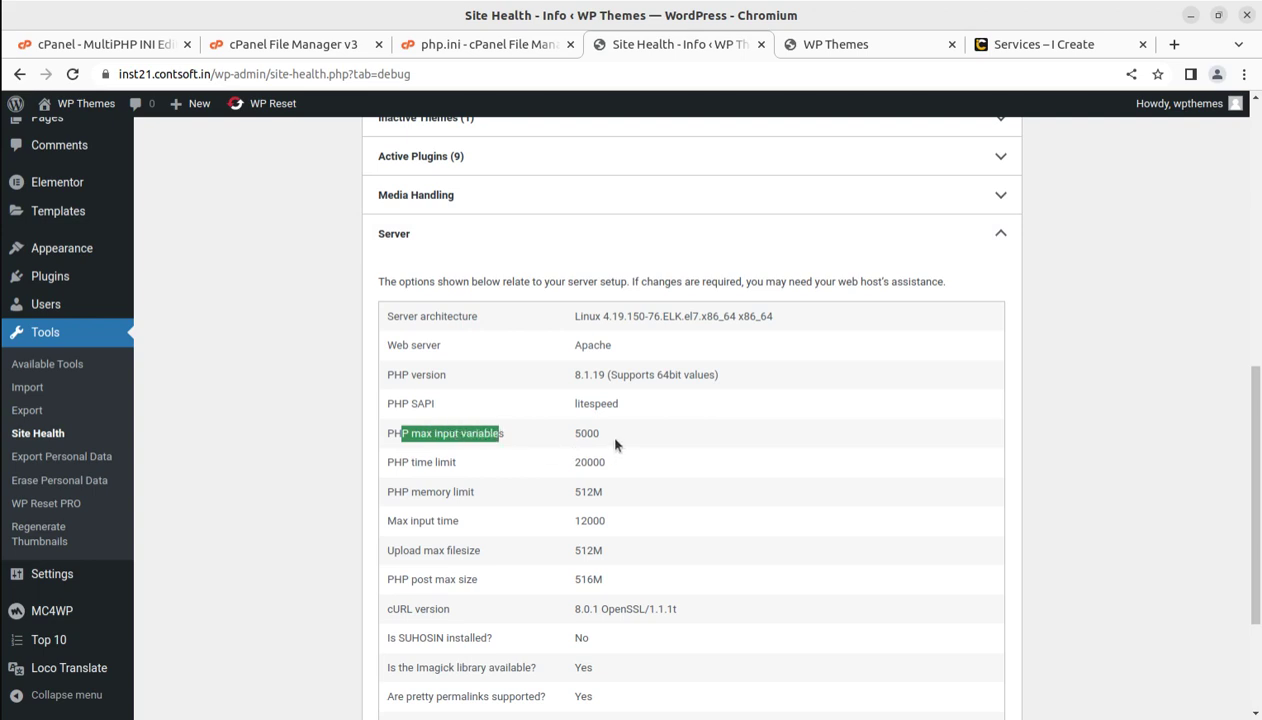
drag(600, 433, 573, 433)
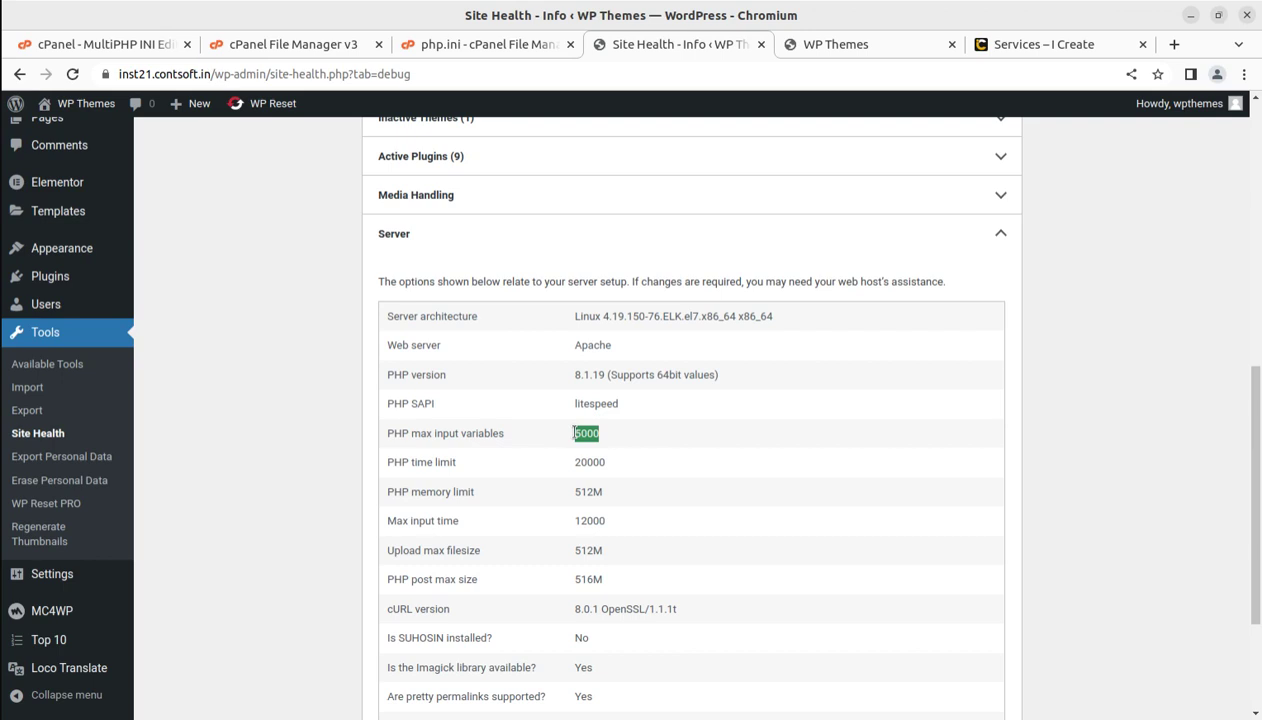
key(shift+Tab)
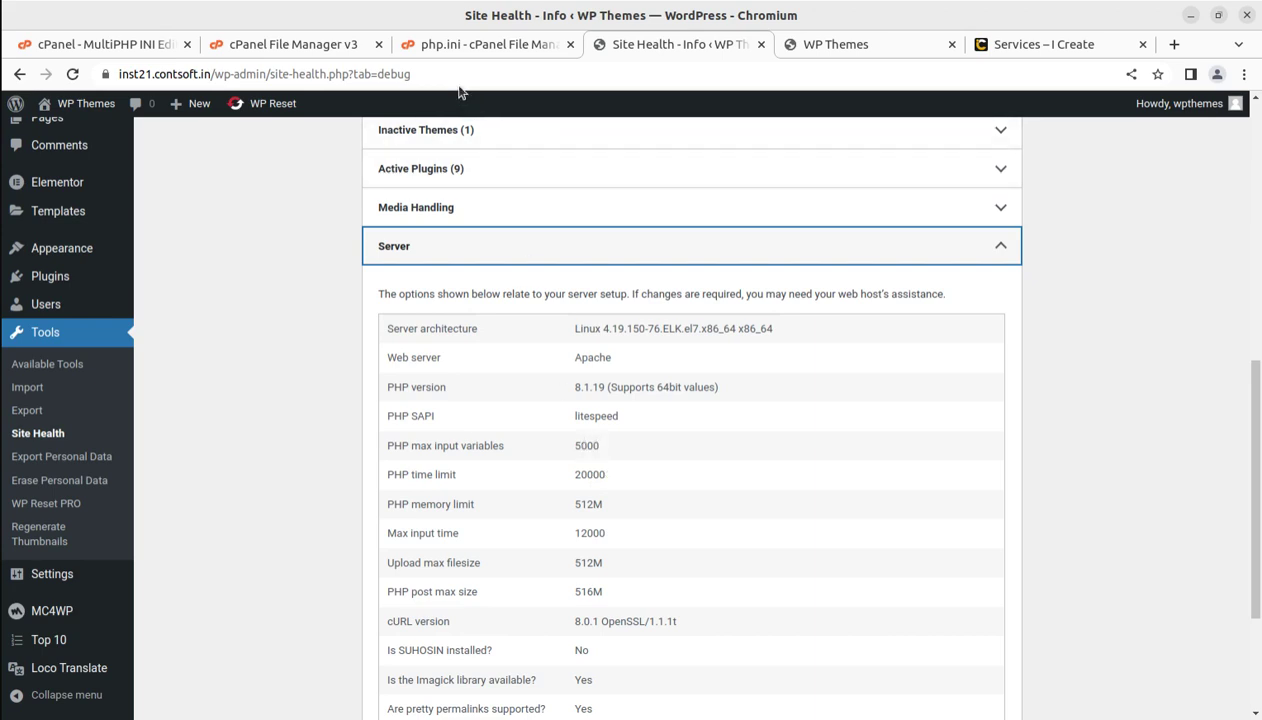
Recheck the max_input_vars line in php.ini and read the .htaccess method's code lines in LibreOffice Writer.
click(459, 47)
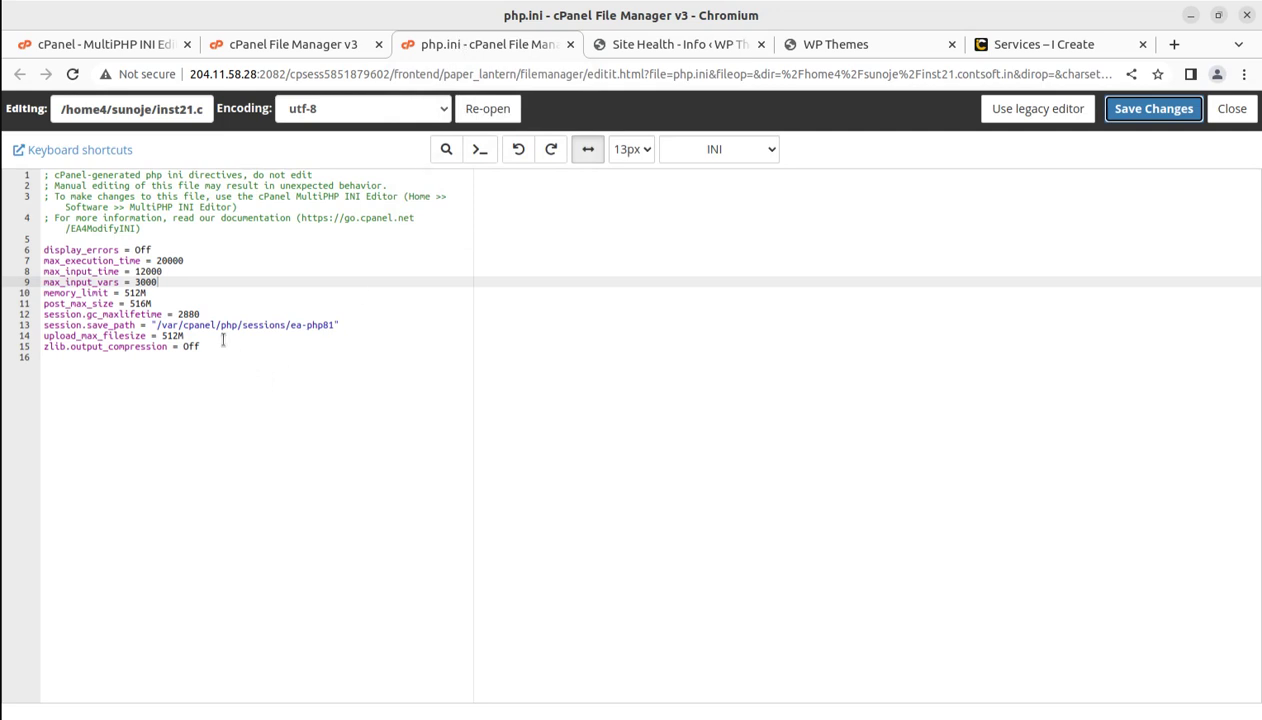
click(163, 285)
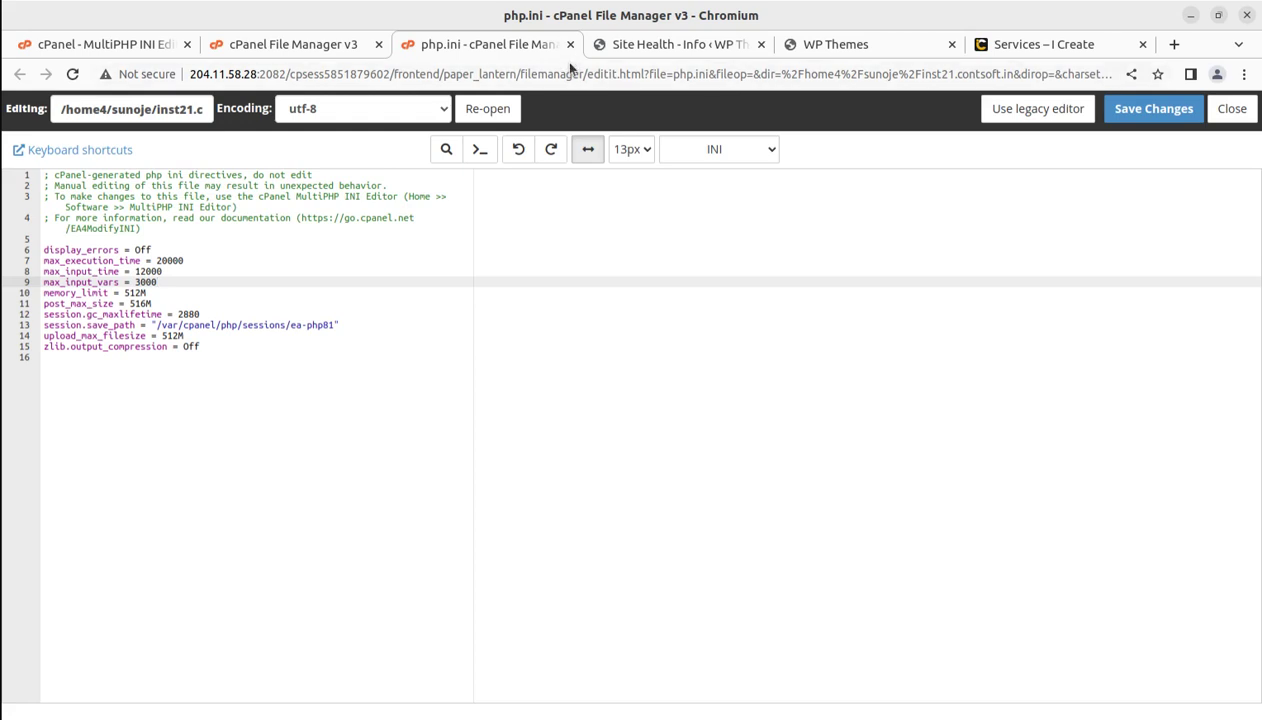
key(alt+Tab)
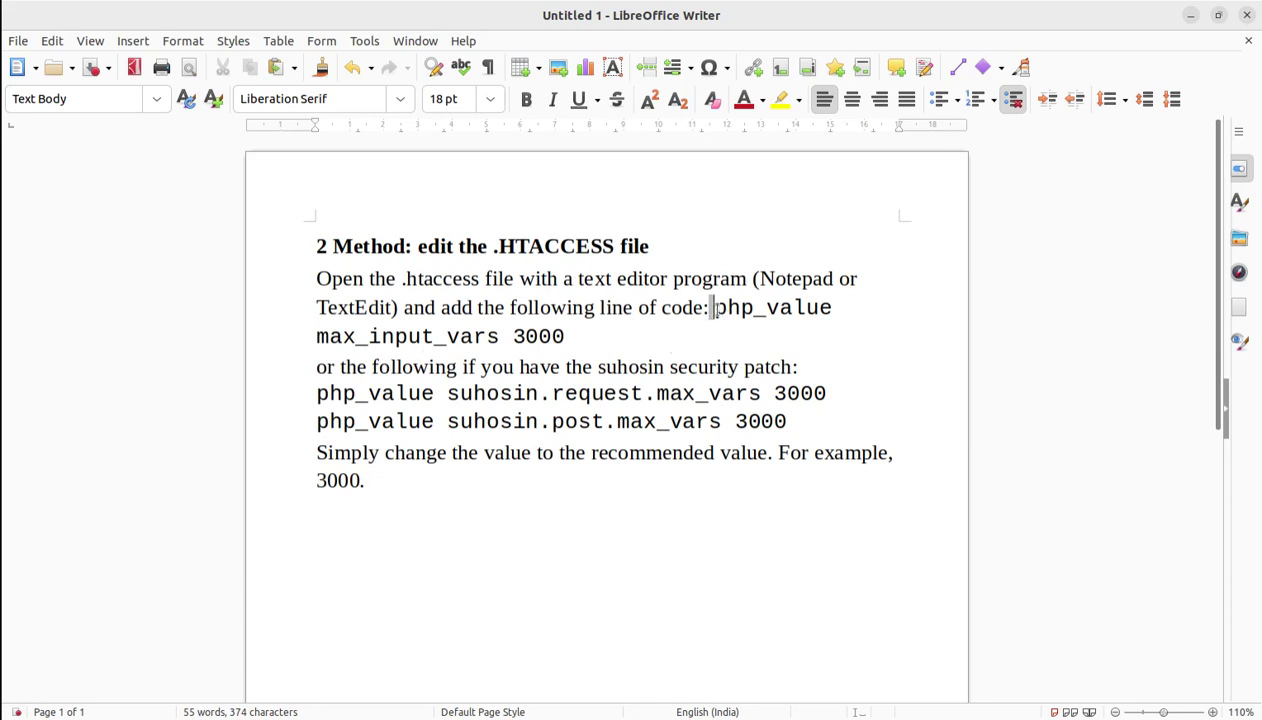
drag(711, 307, 560, 336)
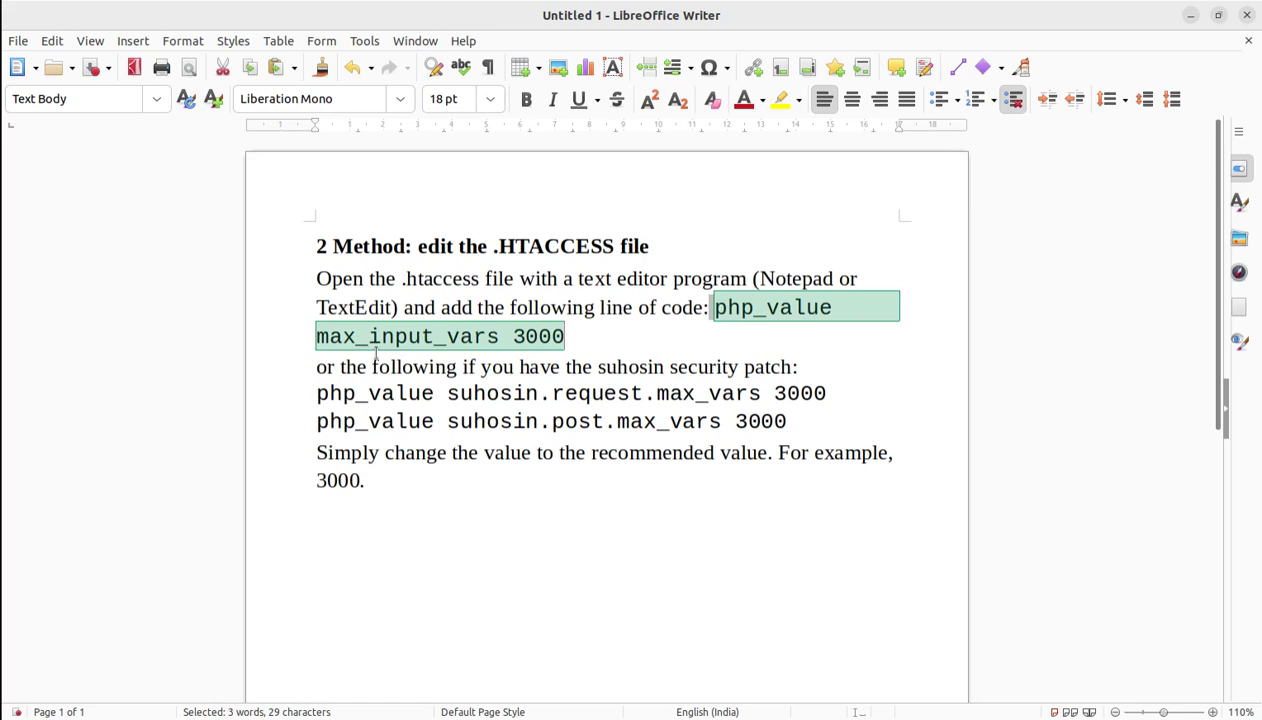
drag(576, 336, 508, 336)
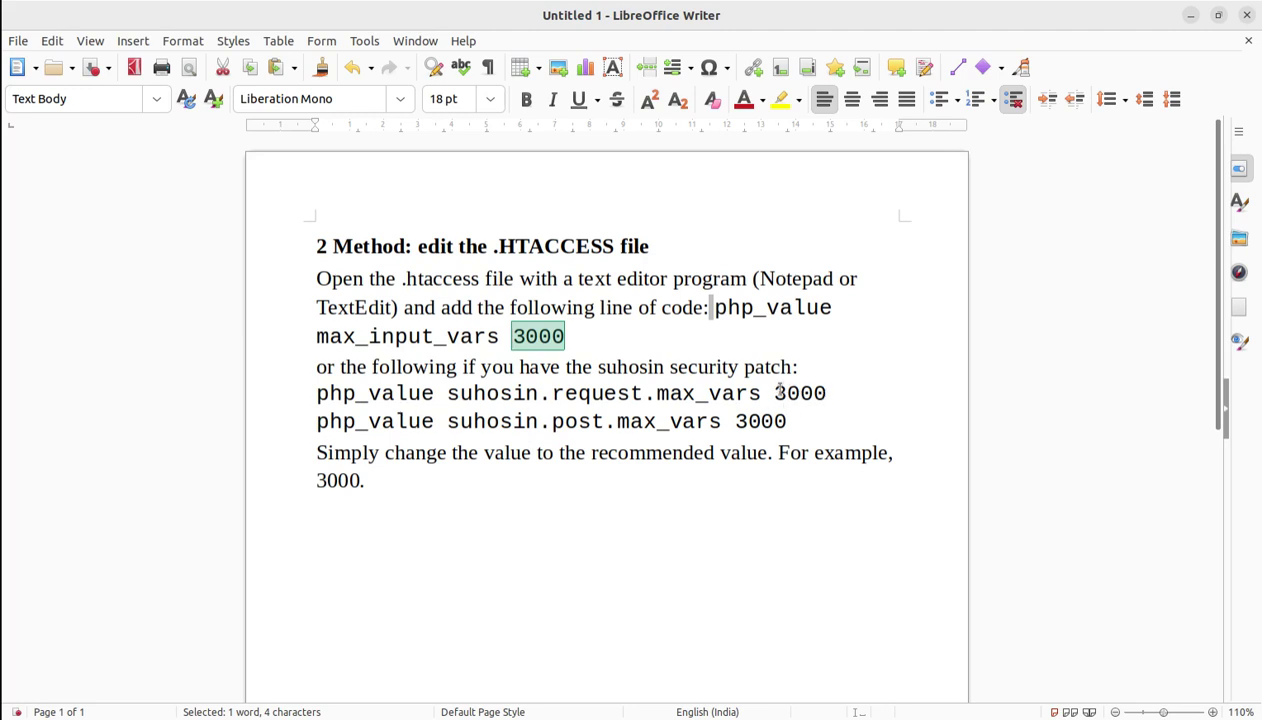
drag(788, 393, 825, 393)
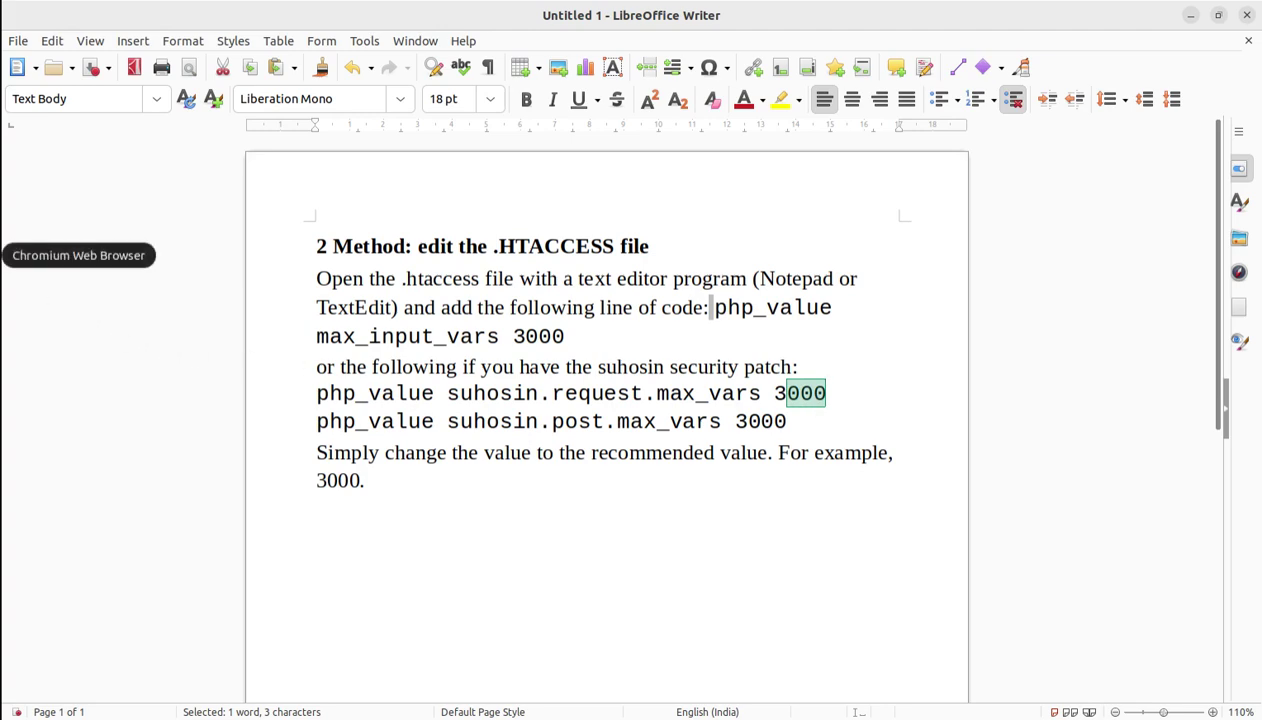
Return to Chromium, close the php.ini editor, and enable Show Hidden Files (dotfiles) in the File Manager preferences.
click(2, 252)
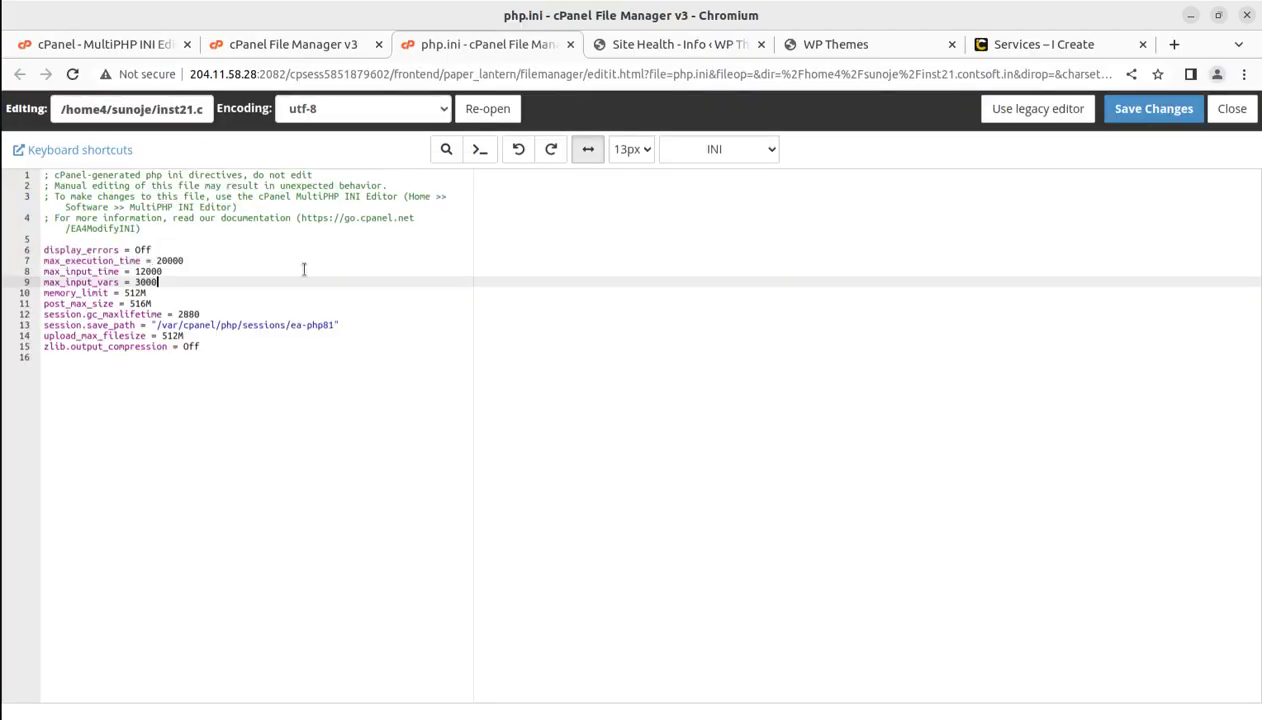
click(570, 44)
click(299, 45)
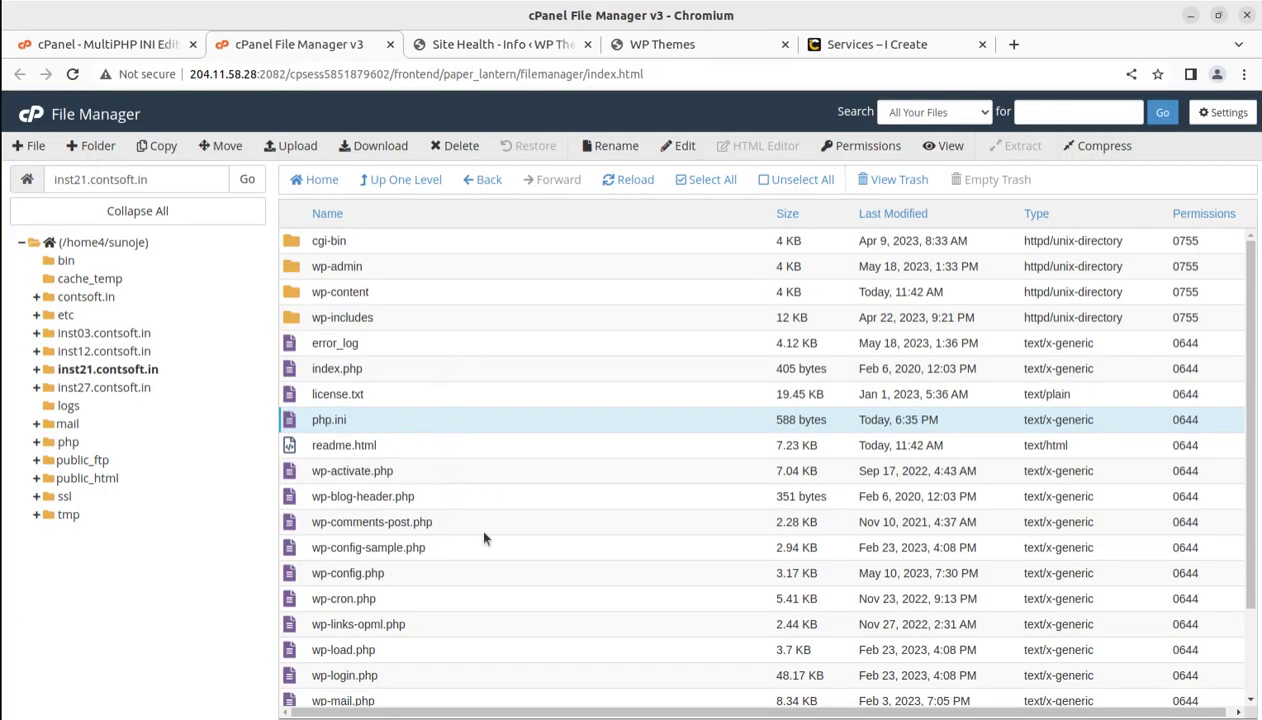
click(1221, 114)
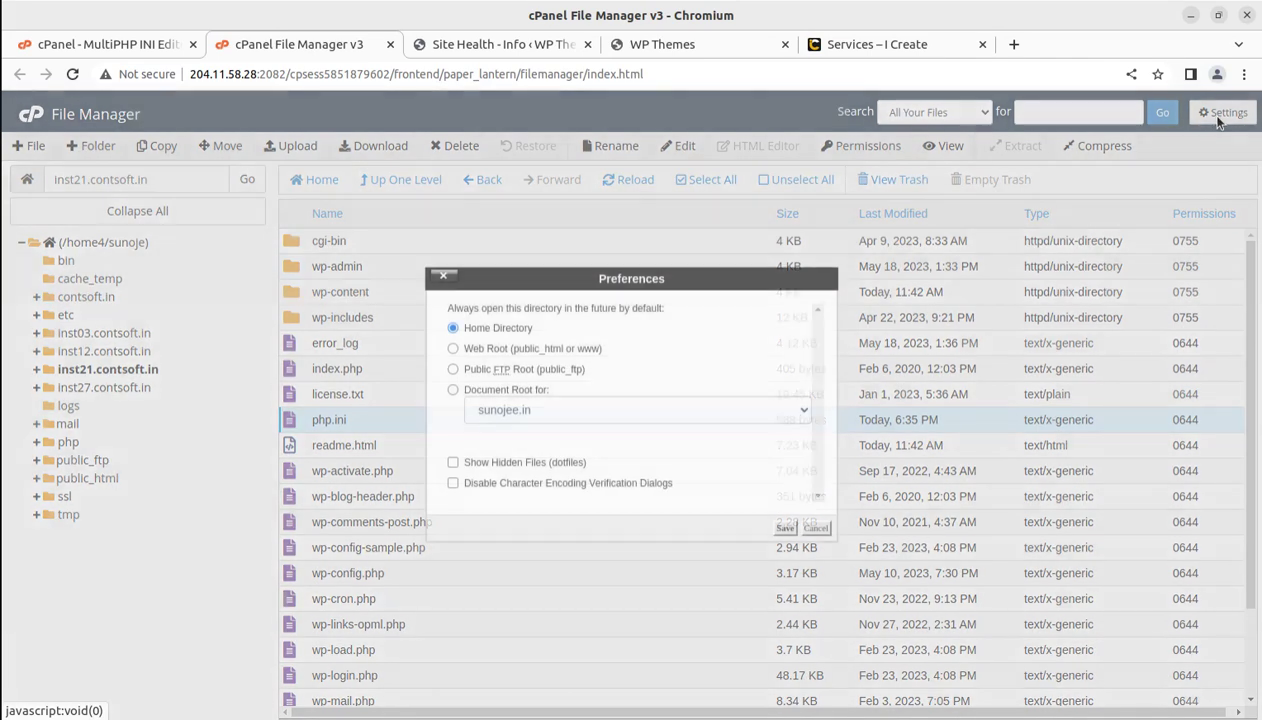
click(453, 463)
click(784, 529)
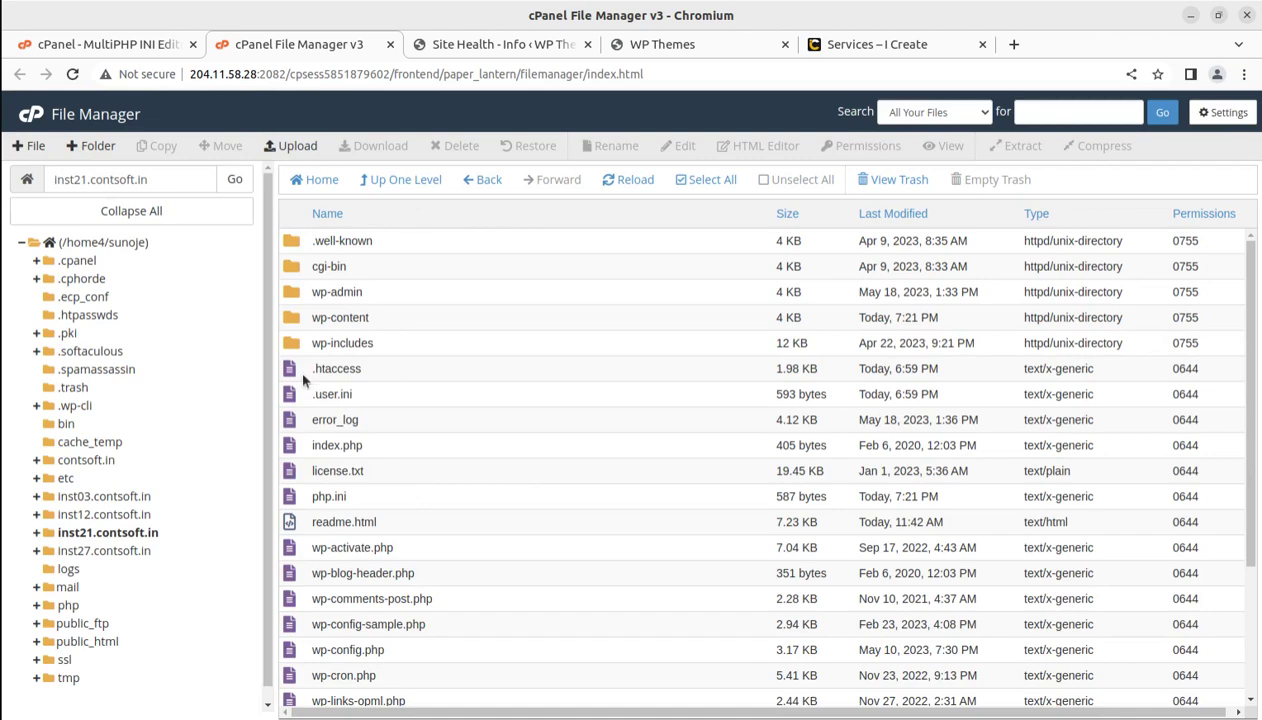
View .htaccess from the inst21.contsoft.in folder and examine its php_value max_input_vars lines.
click(393, 376)
right_click(393, 376)
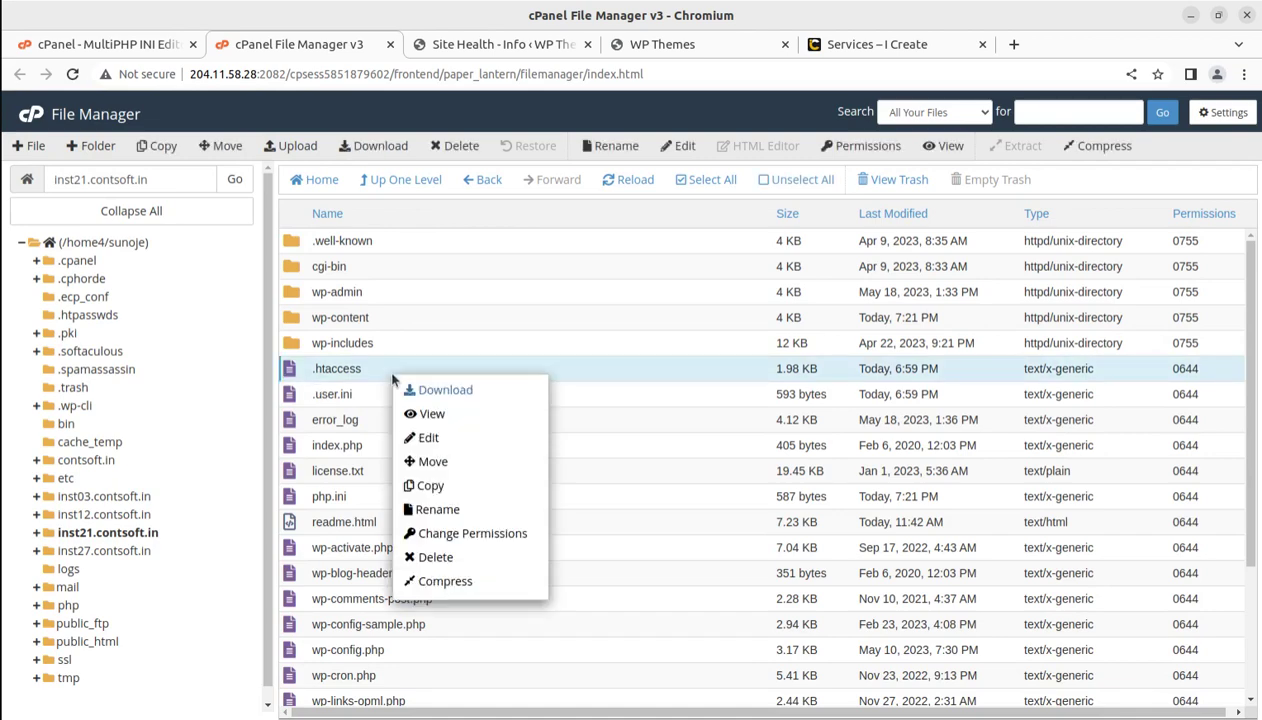
click(428, 414)
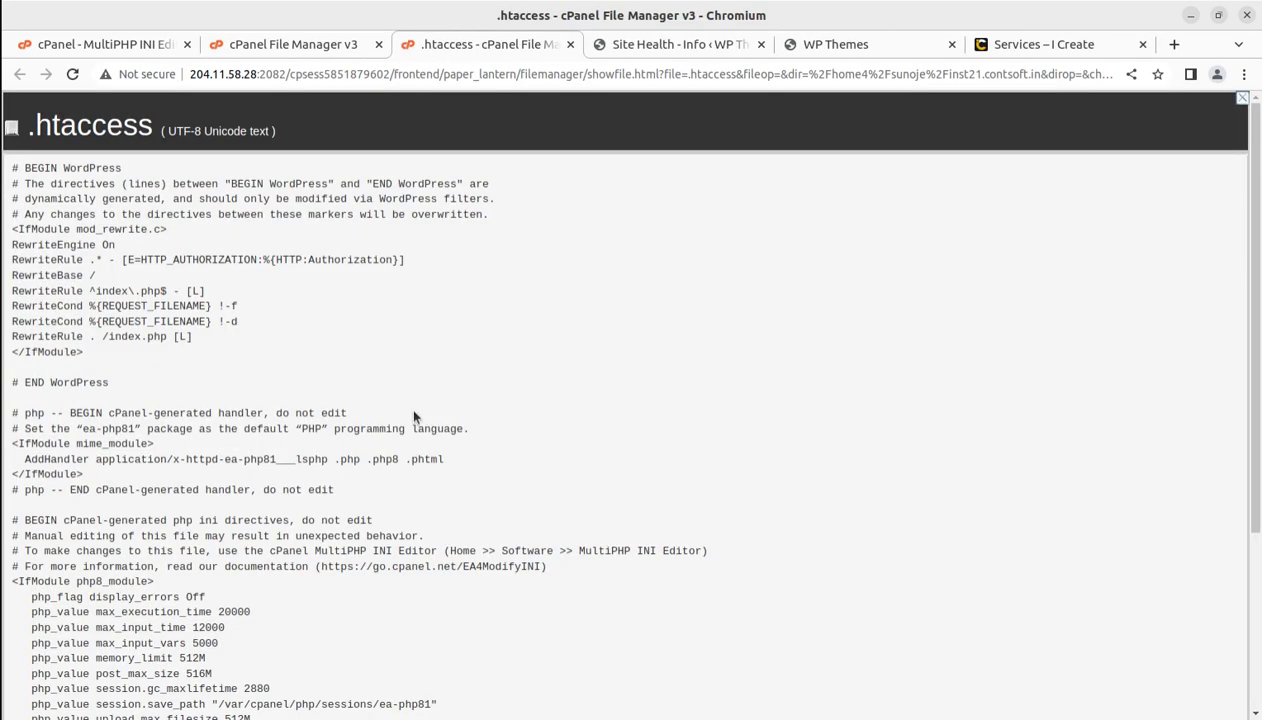
scroll(414, 413, down, 3)
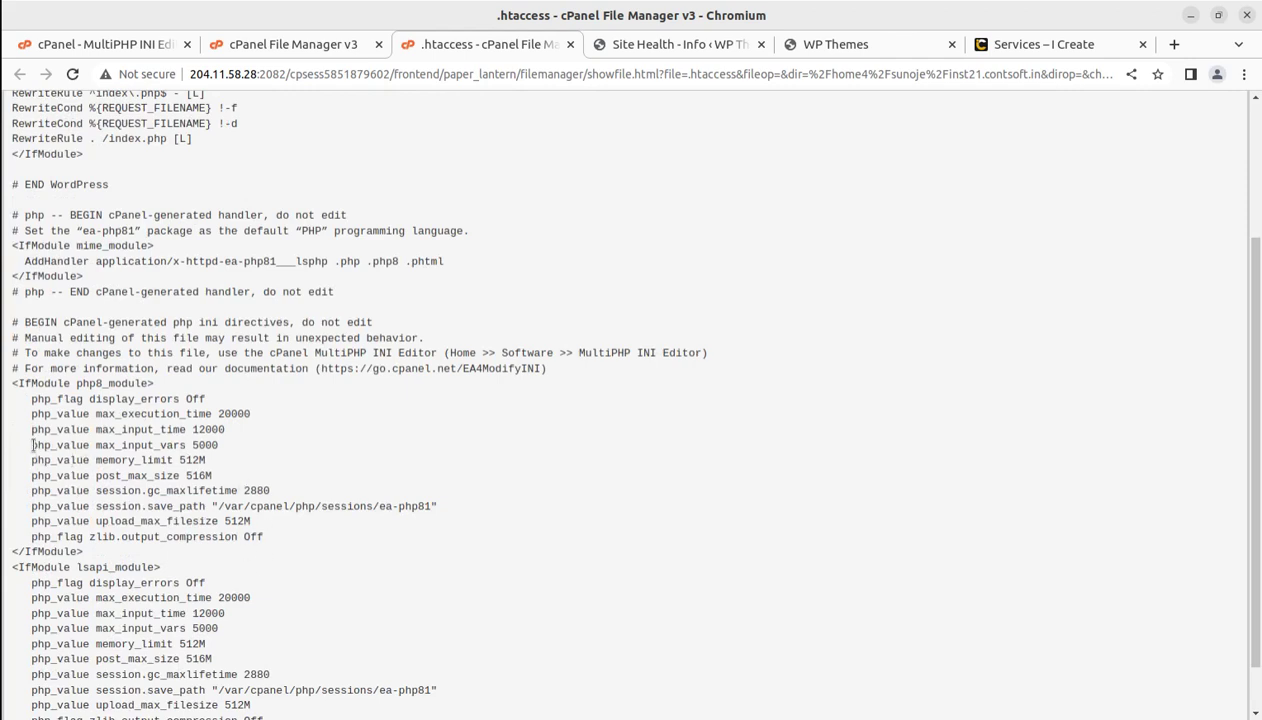
drag(32, 445, 147, 445)
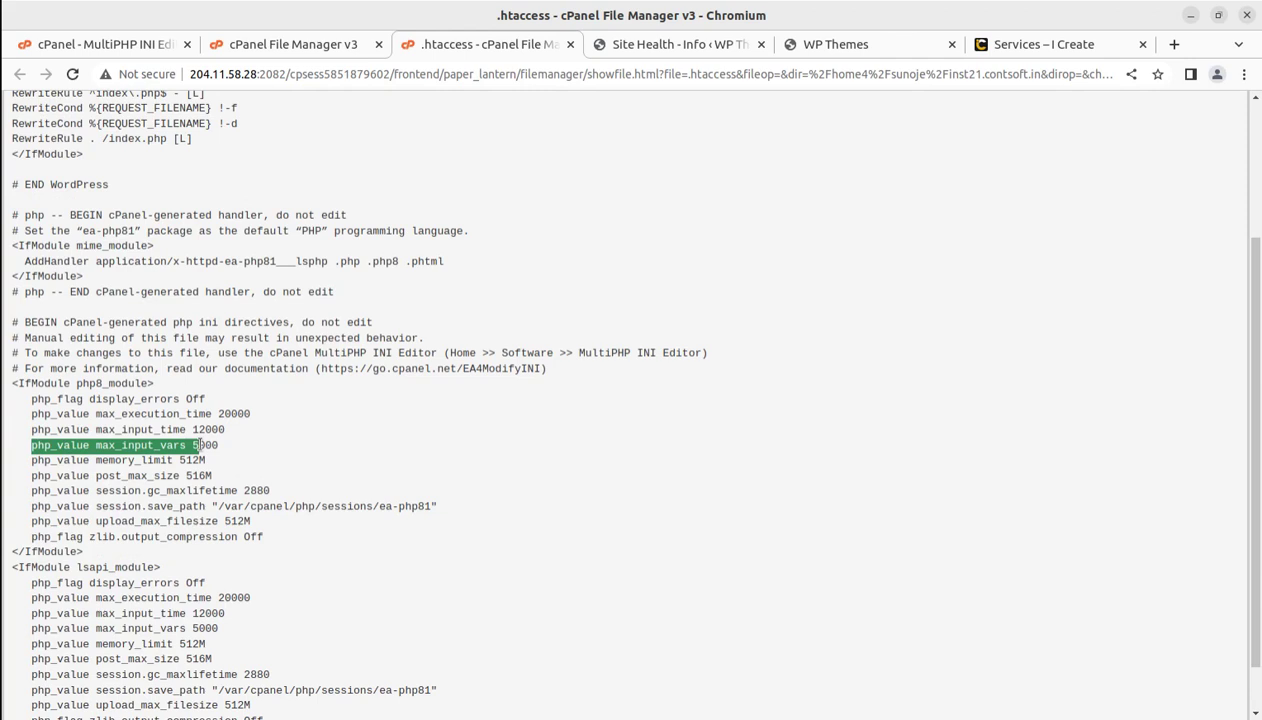
drag(200, 445, 222, 450)
click(222, 450)
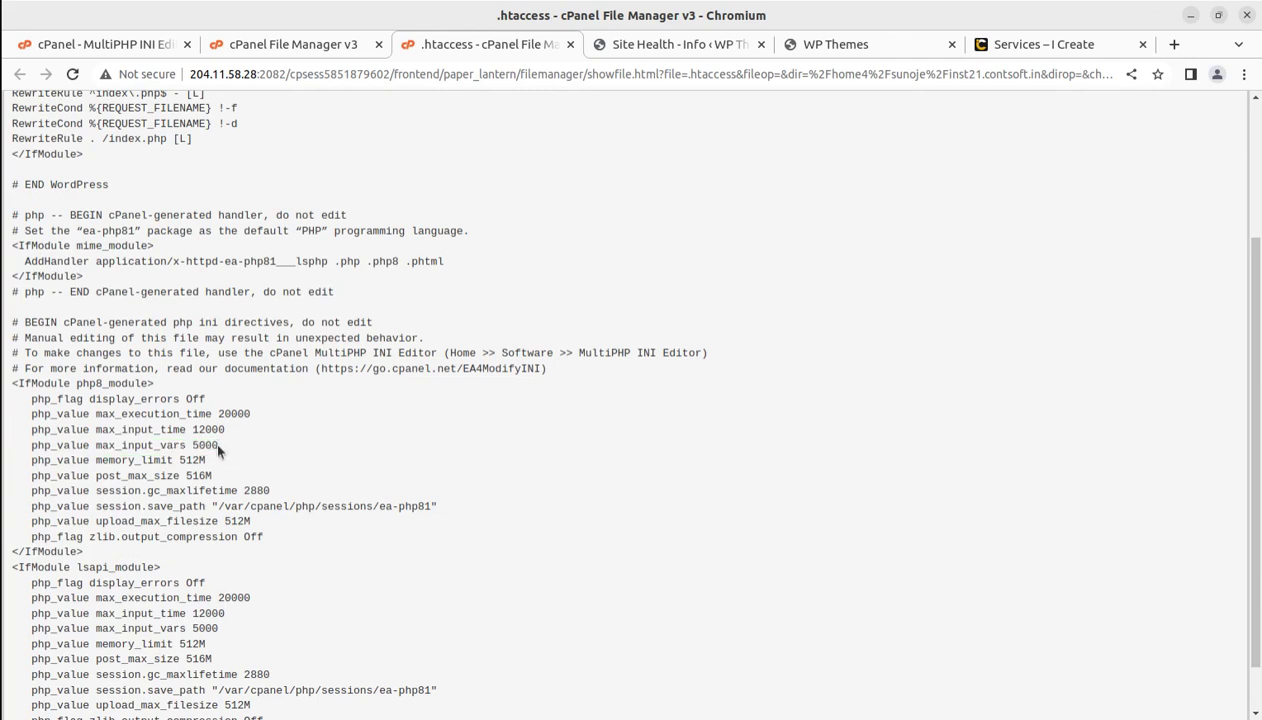
scroll(262, 526, down, 1)
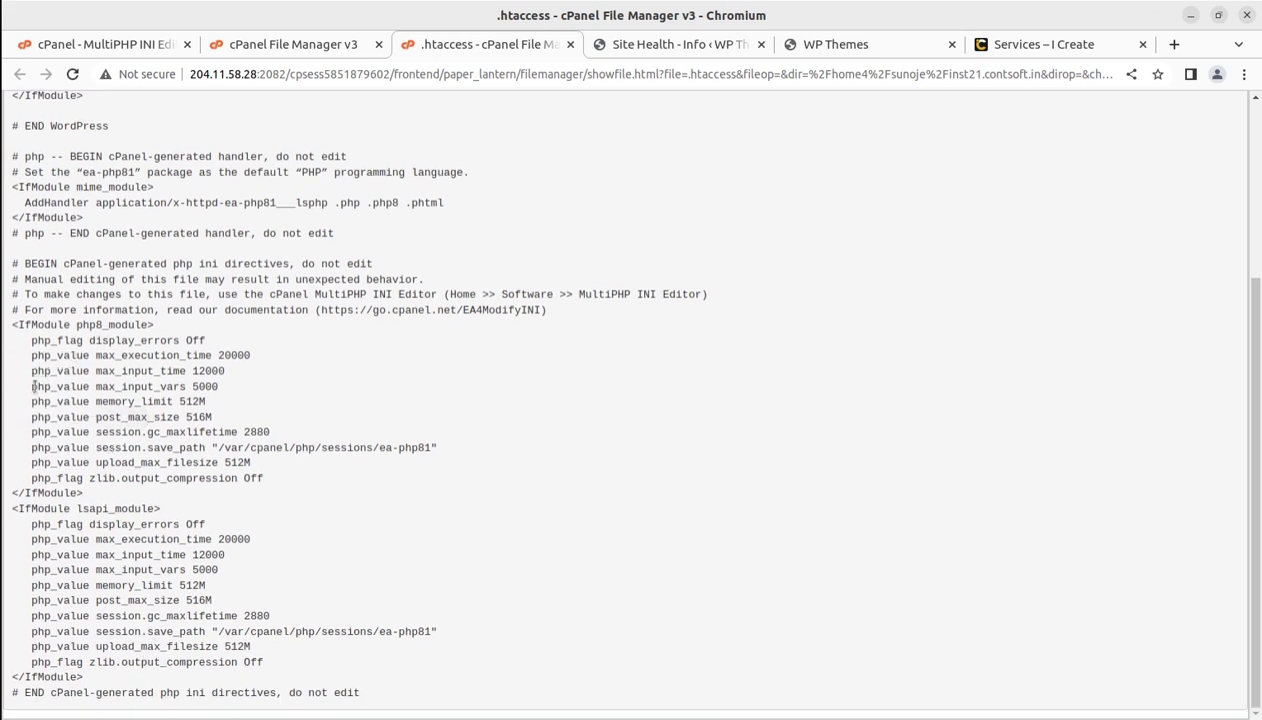
Compare the suhosin max_vars lines in the LibreOffice Writer note with both max_input_vars entries in the .htaccess view.
click(3, 487)
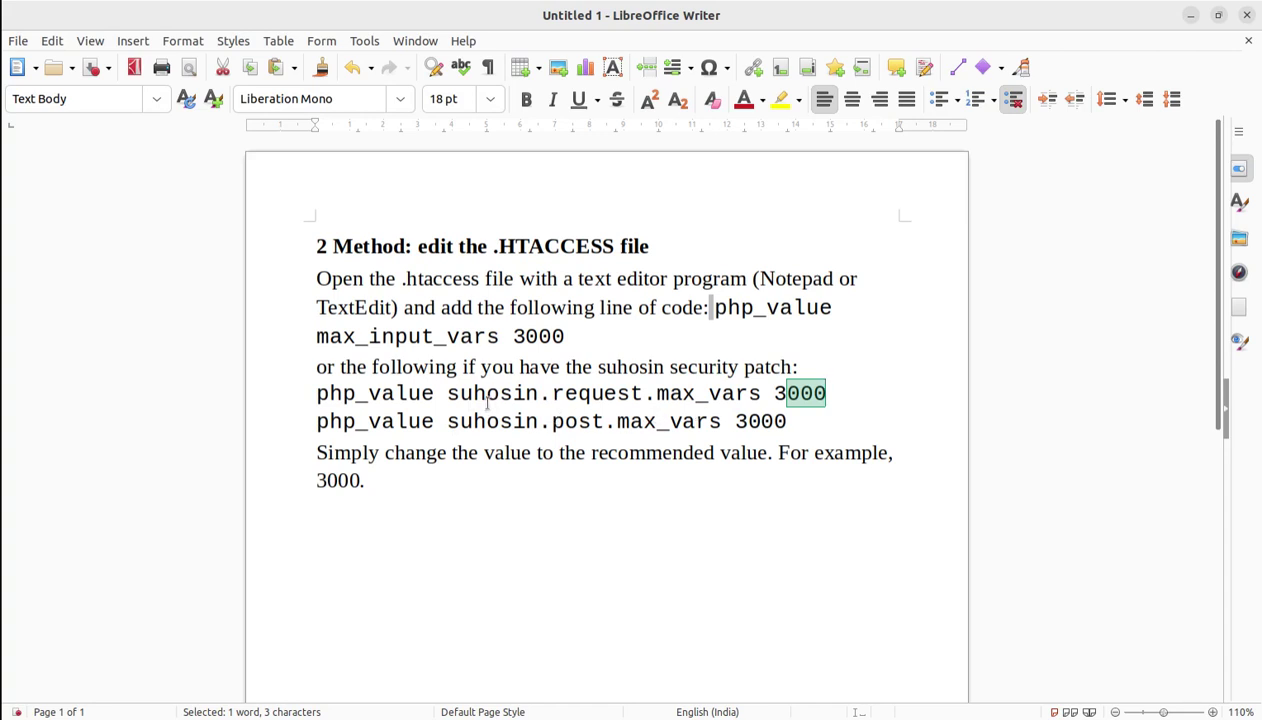
drag(826, 393, 749, 421)
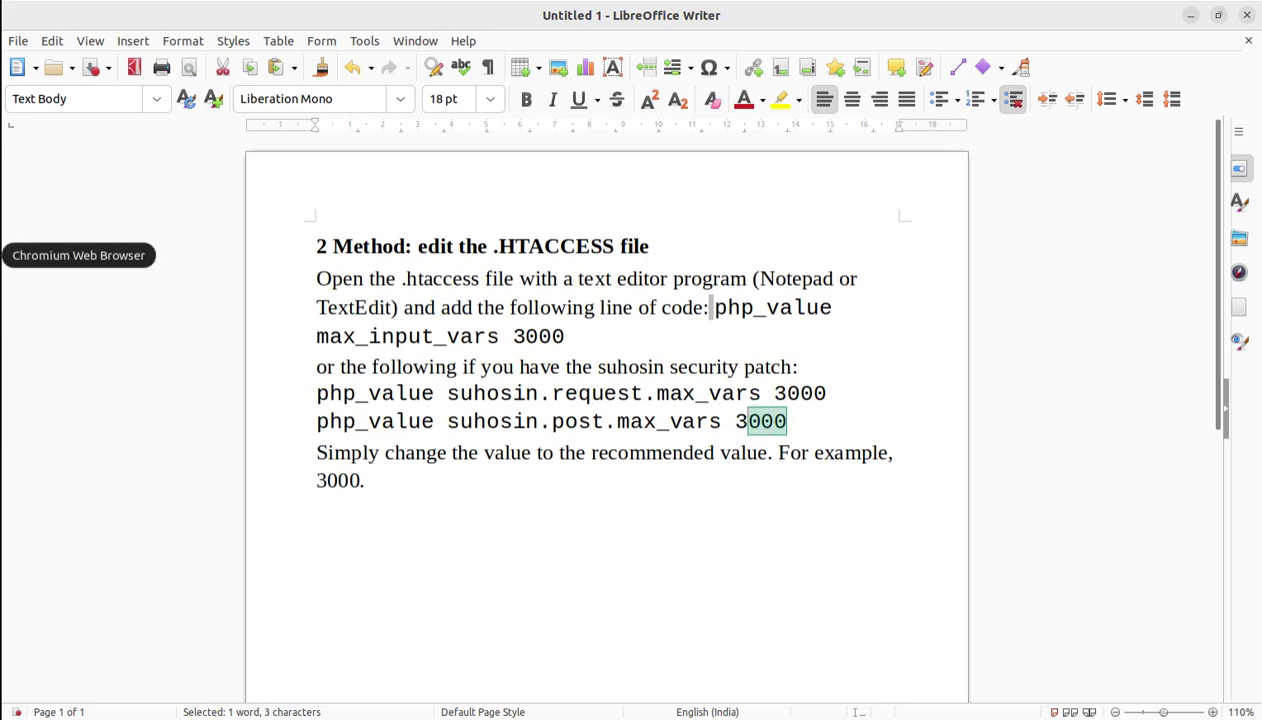
click(3, 255)
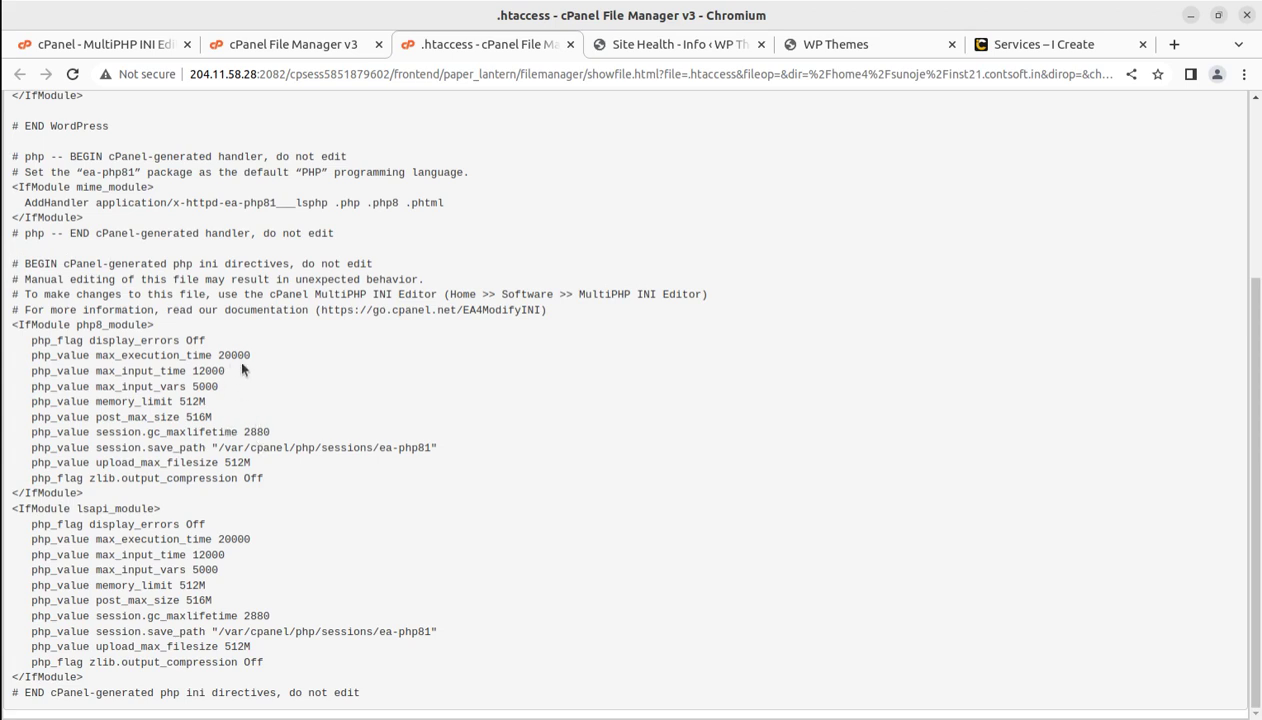
drag(218, 387, 186, 387)
mouse_move(219, 569)
mouse_down()
mouse_move(224, 560)
mouse_move(198, 569)
mouse_up()
Switch to LibreOffice Writer and complete the Suhosin library bullet with text describing the PHP library and advising to verify its Max Input Vars with the host.
key(alt+Tab)
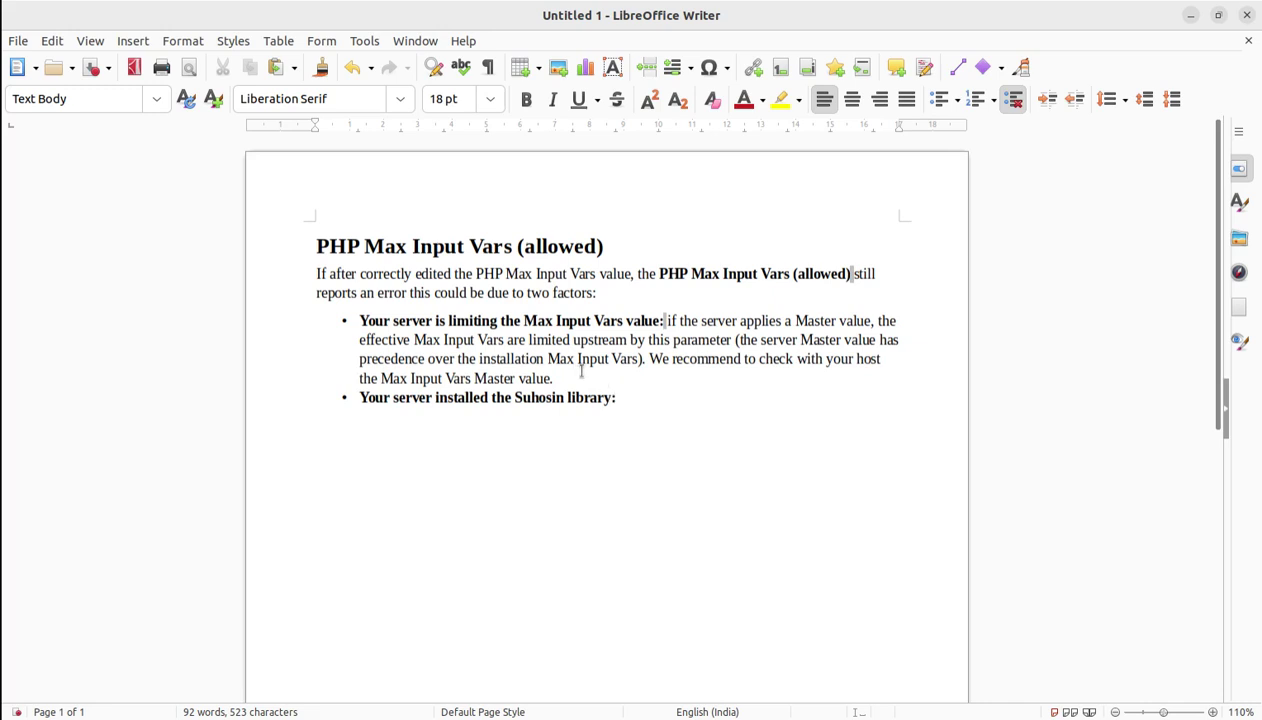
key(BackSpace)
text(Suhosin is a PHP library that can be used to improve from known and unknown flaws in PHP applications. Please verify with your host what is the Suhosin Max Input Vars since also this parameter can limit upstream the installation Max Input Vars.)
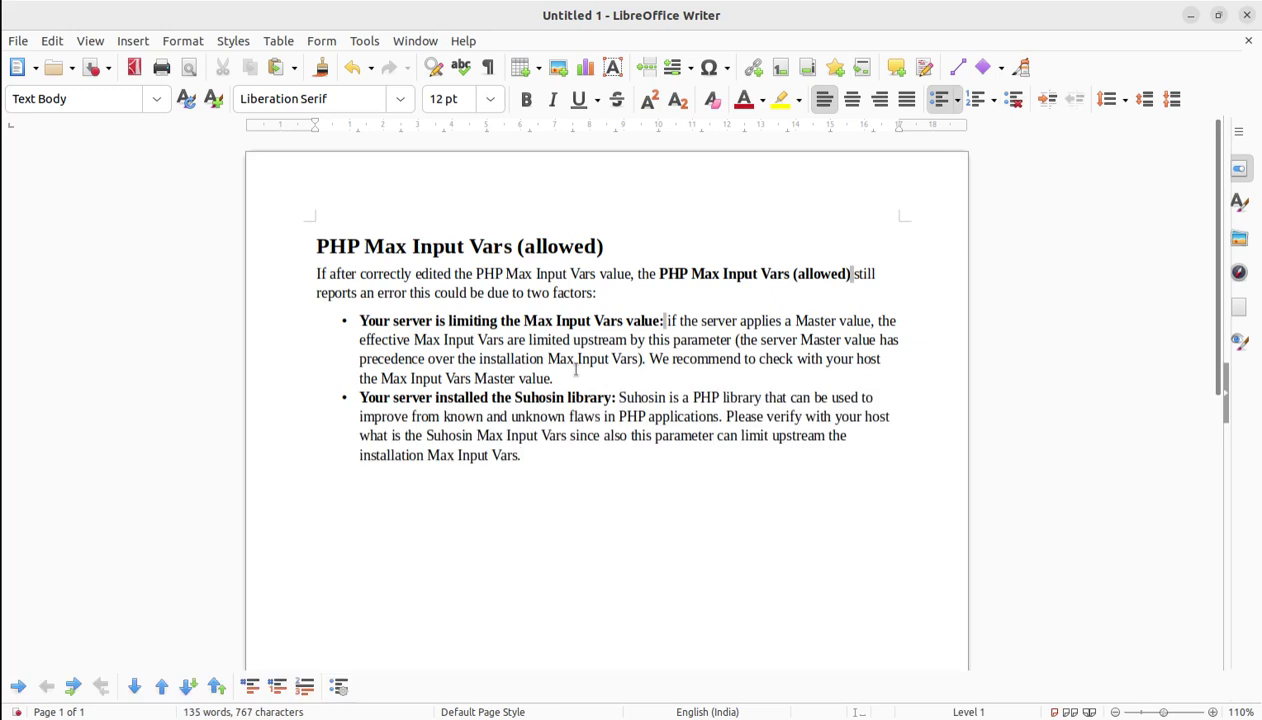
Review the host's Master value recommendation and the Suhosin library explanation in the PHP Max Input Vars (allowed) note.
triple_click(665, 366)
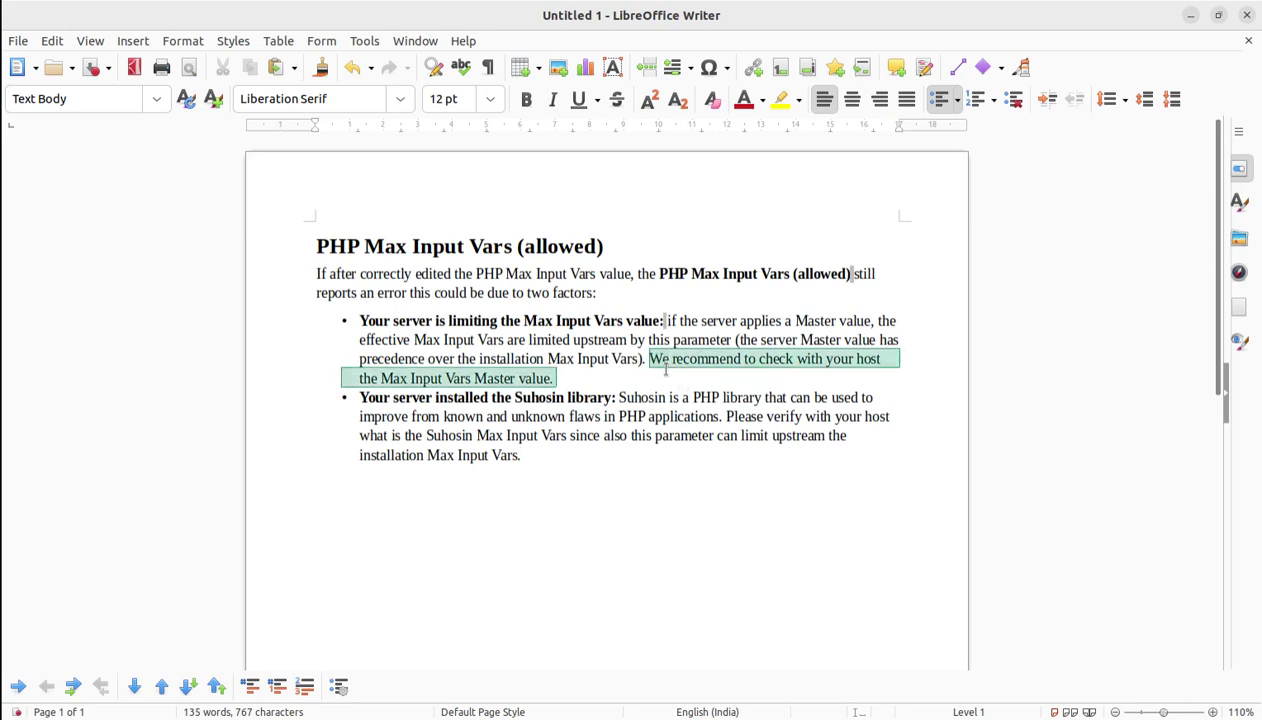
click(500, 470)
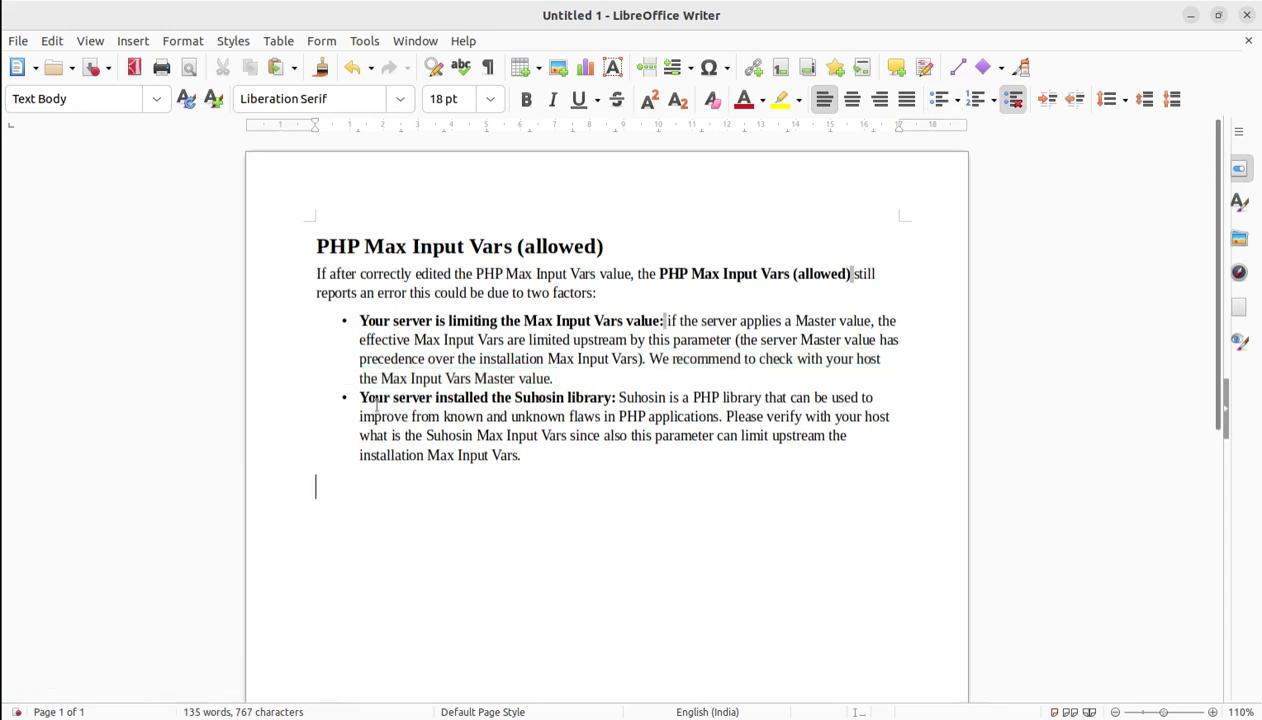
drag(358, 397, 438, 399)
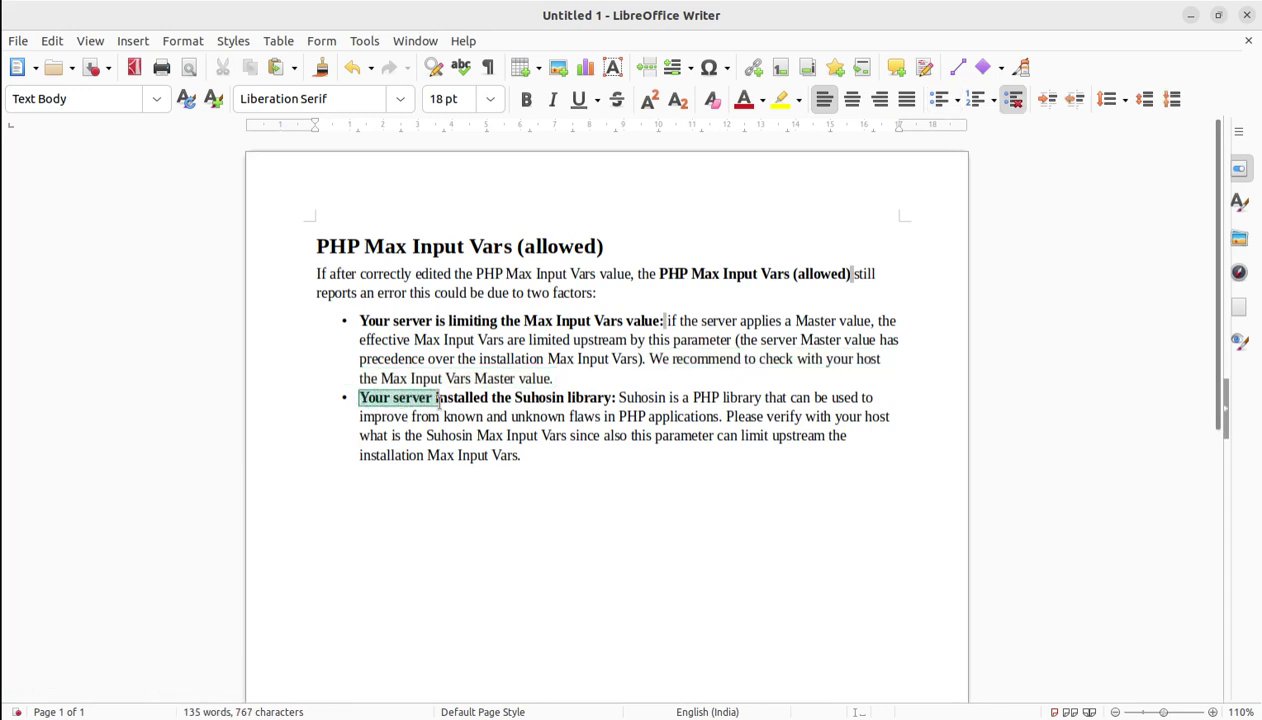
click(445, 512)
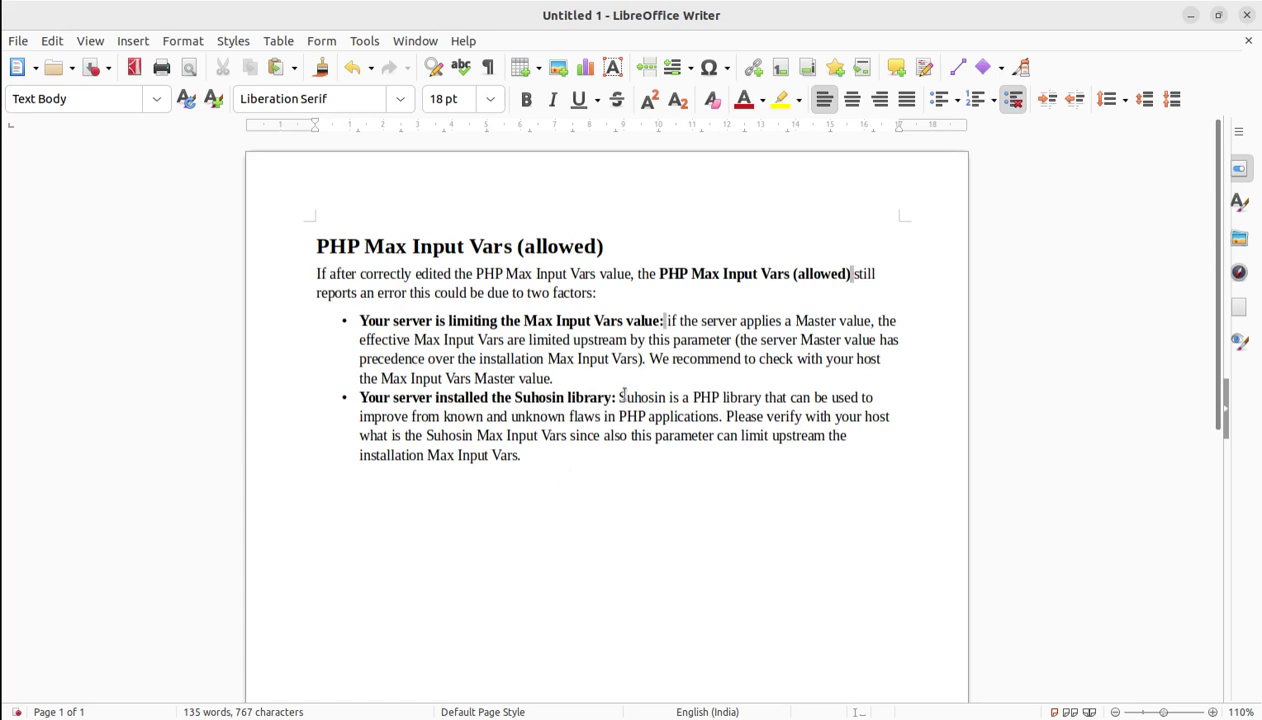
drag(624, 397, 719, 398)
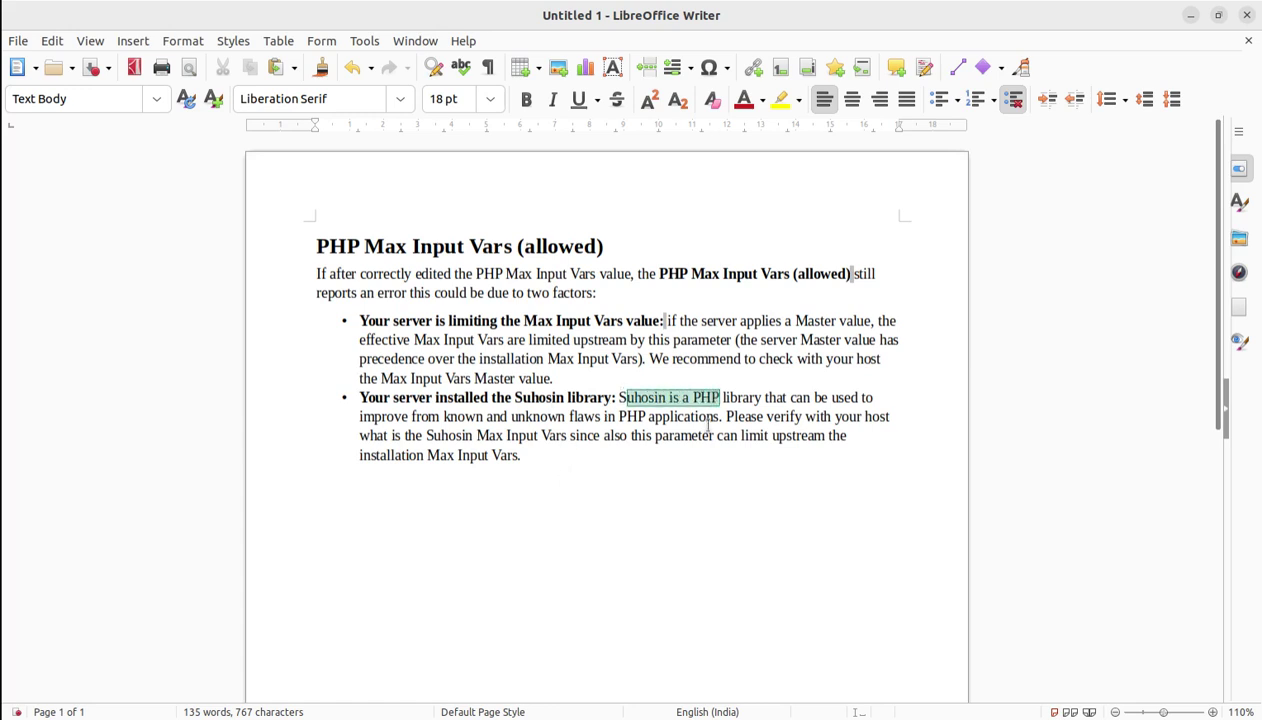